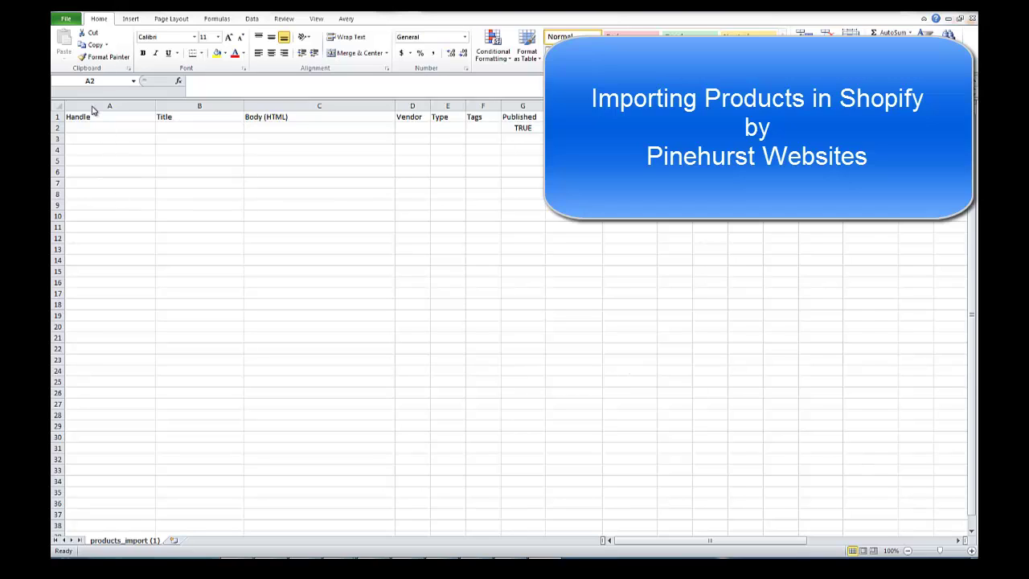
Step: Highlight the header row of the import sheet, select cell A2 under Handle, and dismiss the Windows color scheme prompt
{"action": "left_click", "coordinate": [55, 116]}
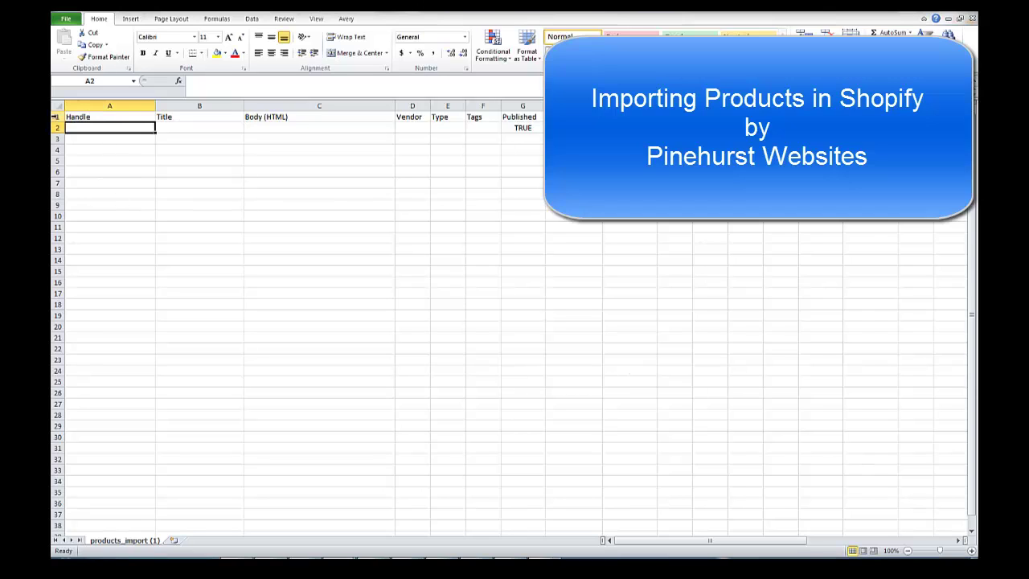
{"action": "left_click", "coordinate": [55, 116]}
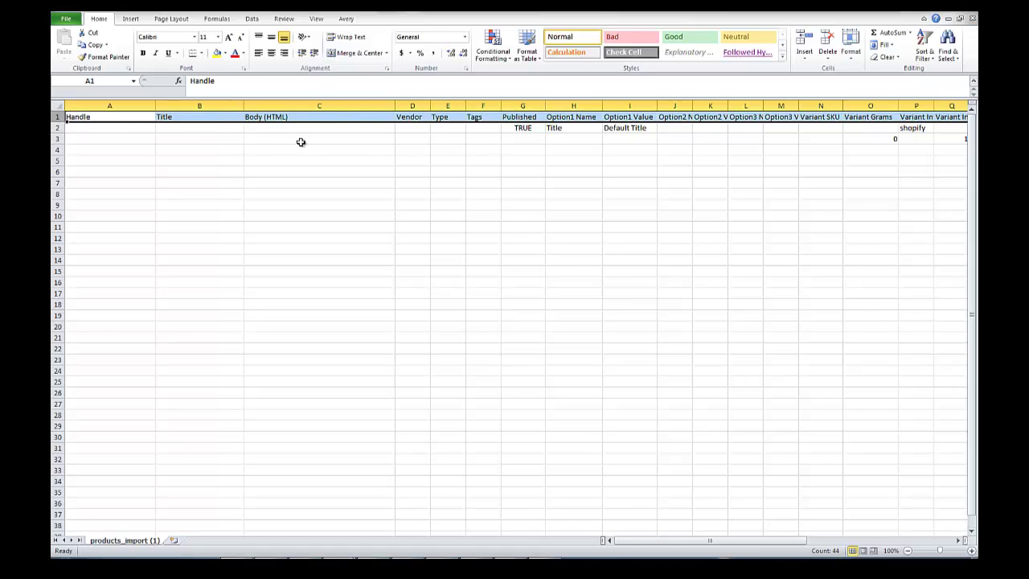
{"action": "left_click", "coordinate": [93, 129]}
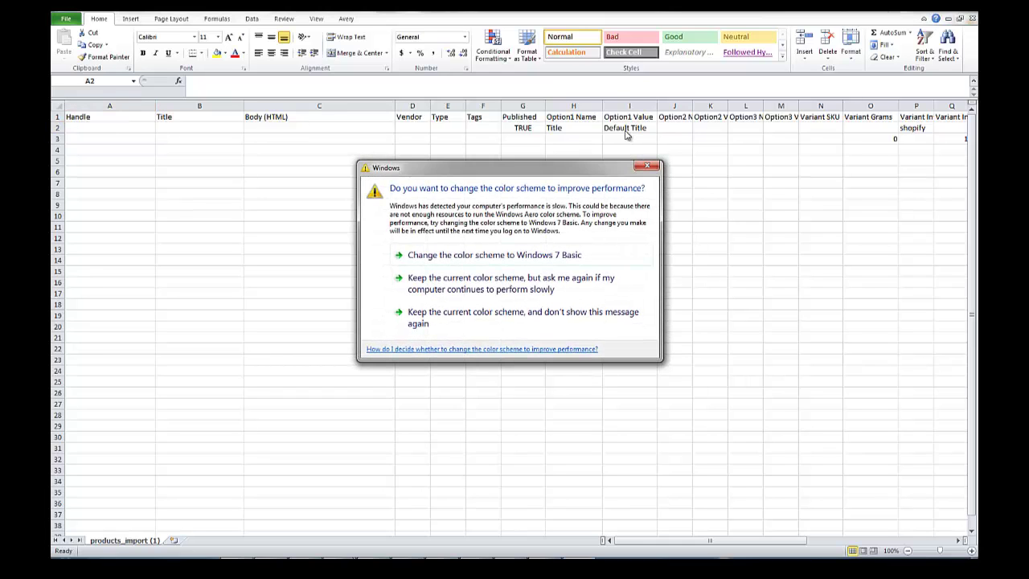
{"action": "left_click", "coordinate": [648, 165]}
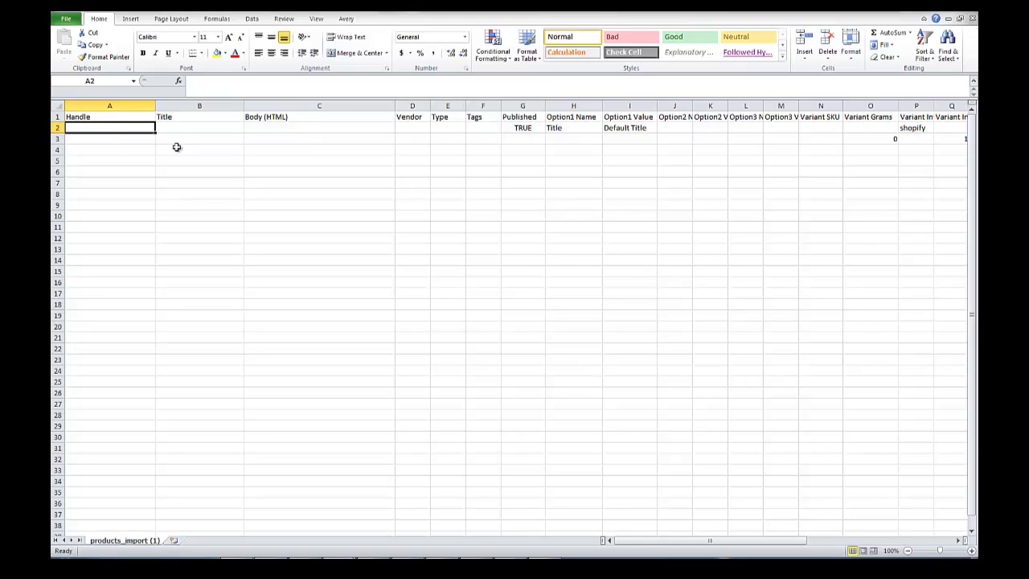
Step: Copy the handle blue-starfish-necklace from the Word document and paste it into cell A2 of the Excel import sheet
{"action": "key", "text": "alt+Tab"}
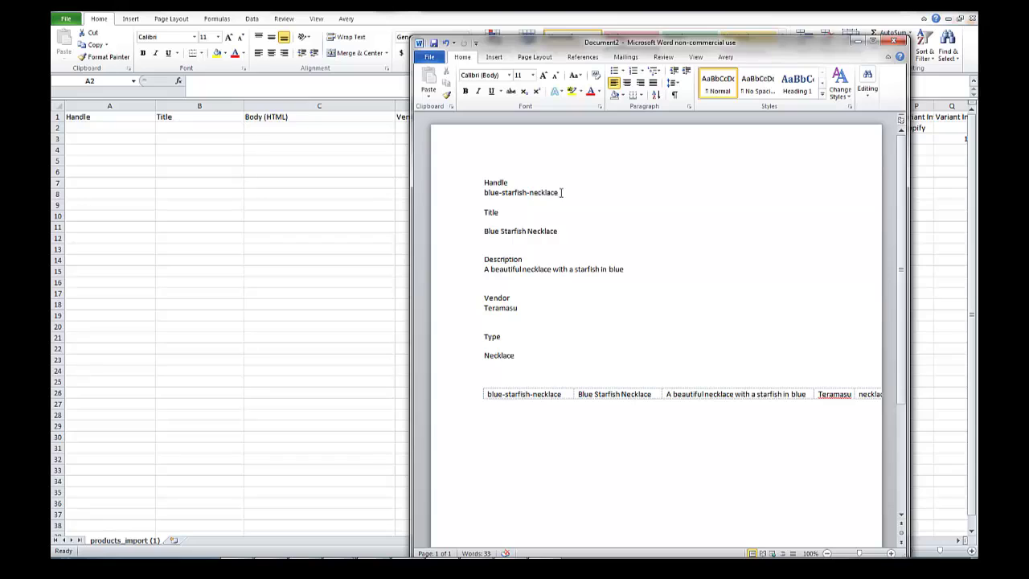
{"action": "left_click_drag", "start_coordinate": [561, 193], "coordinate": [488, 196]}
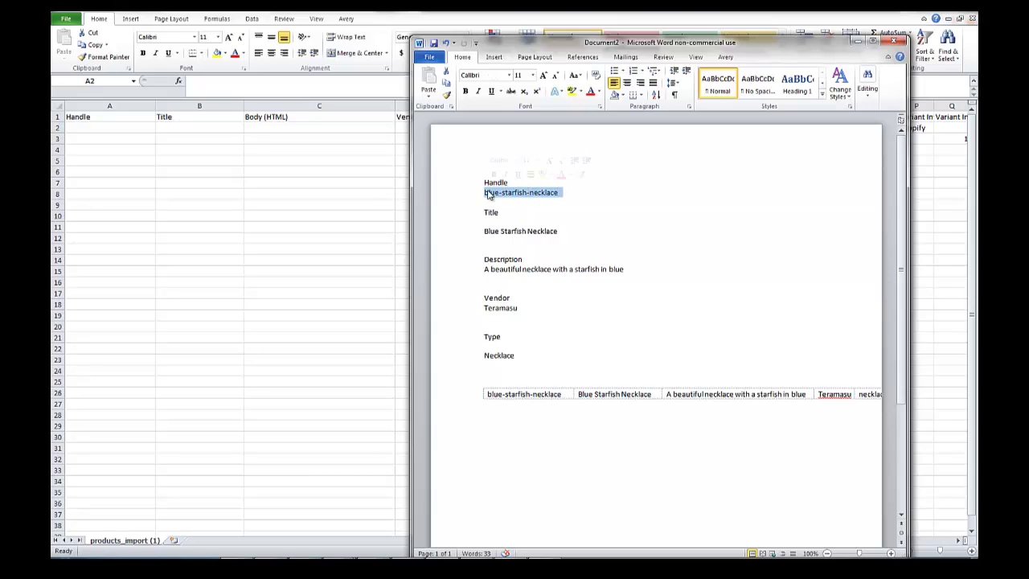
{"action": "right_click", "coordinate": [492, 197]}
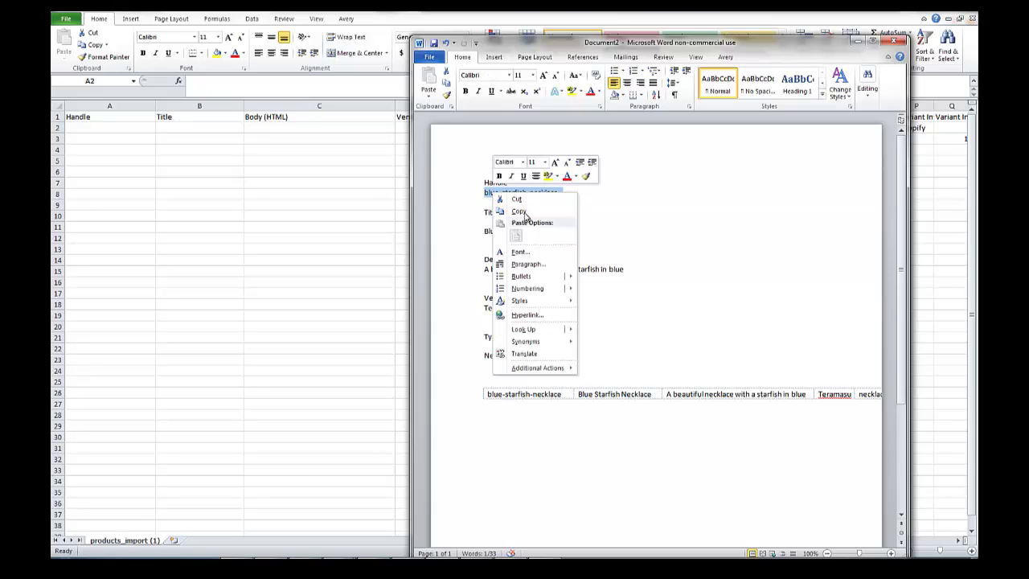
{"action": "left_click", "coordinate": [521, 211]}
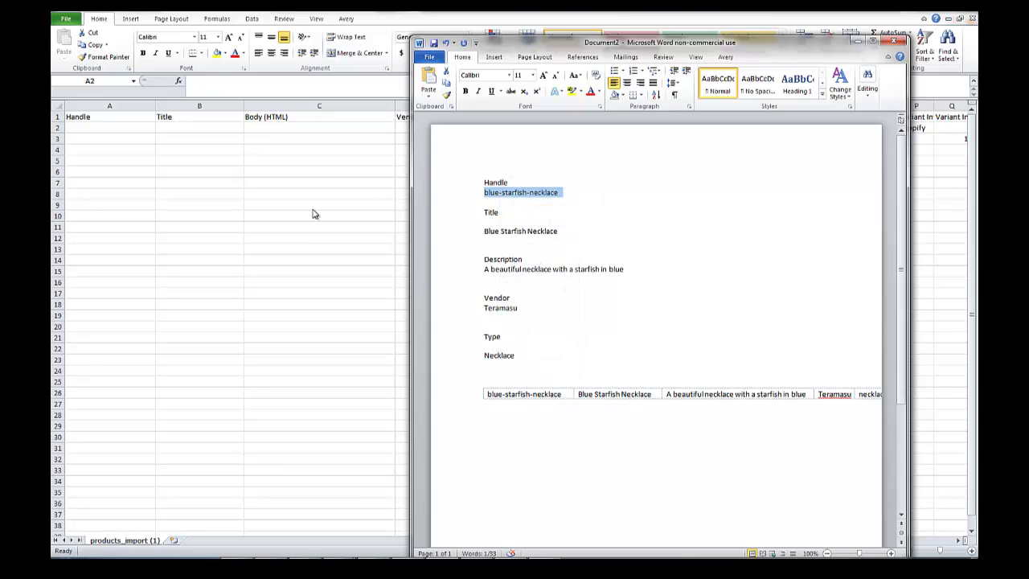
{"action": "left_click", "coordinate": [91, 130]}
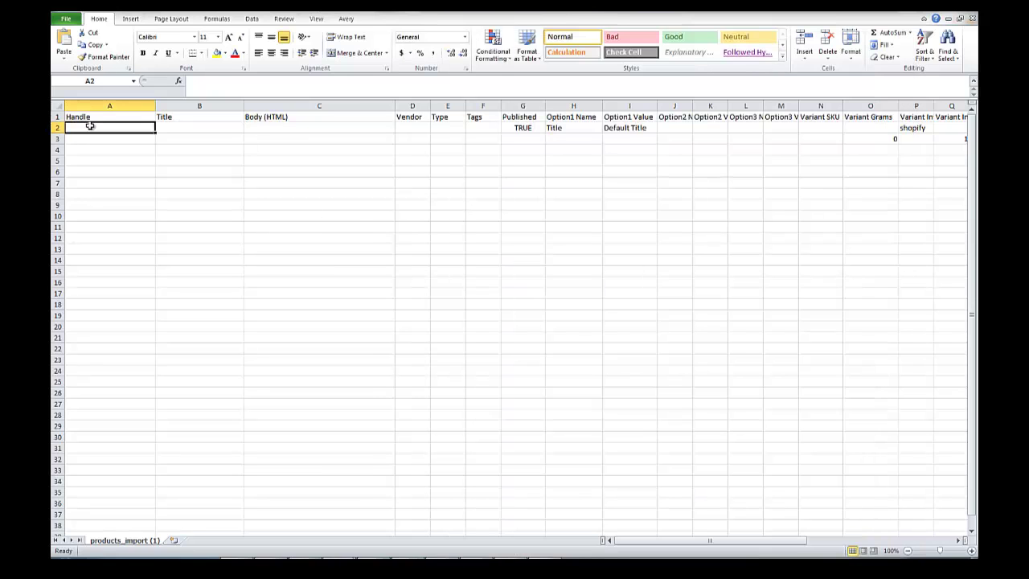
{"action": "right_click", "coordinate": [91, 129]}
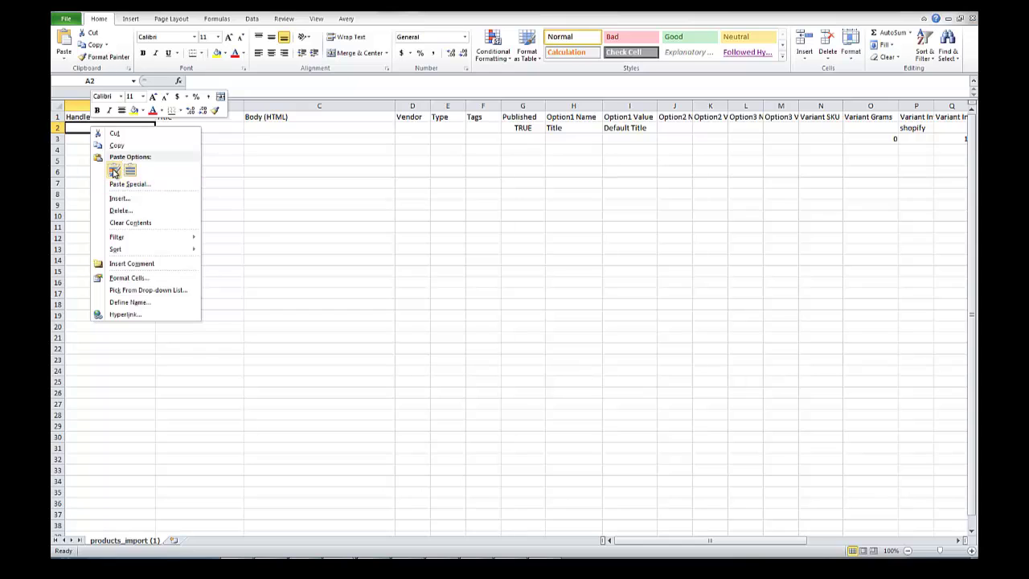
{"action": "left_click", "coordinate": [114, 168]}
Step: Select the title text Blue Starfish Necklace in the Word document, with cell B2 as the target in the import sheet
{"action": "left_click", "coordinate": [184, 129]}
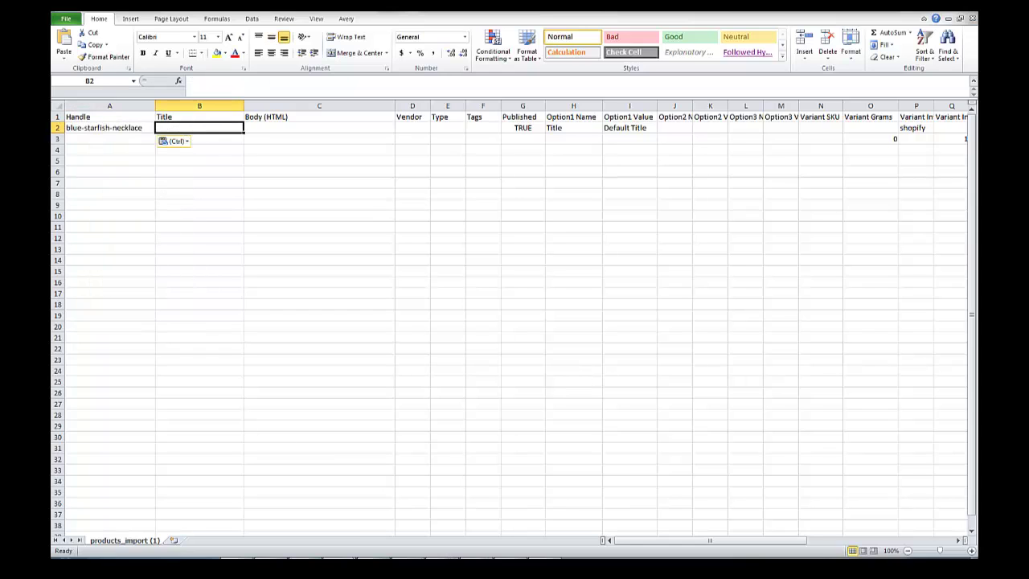
{"action": "key", "text": "alt+Tab"}
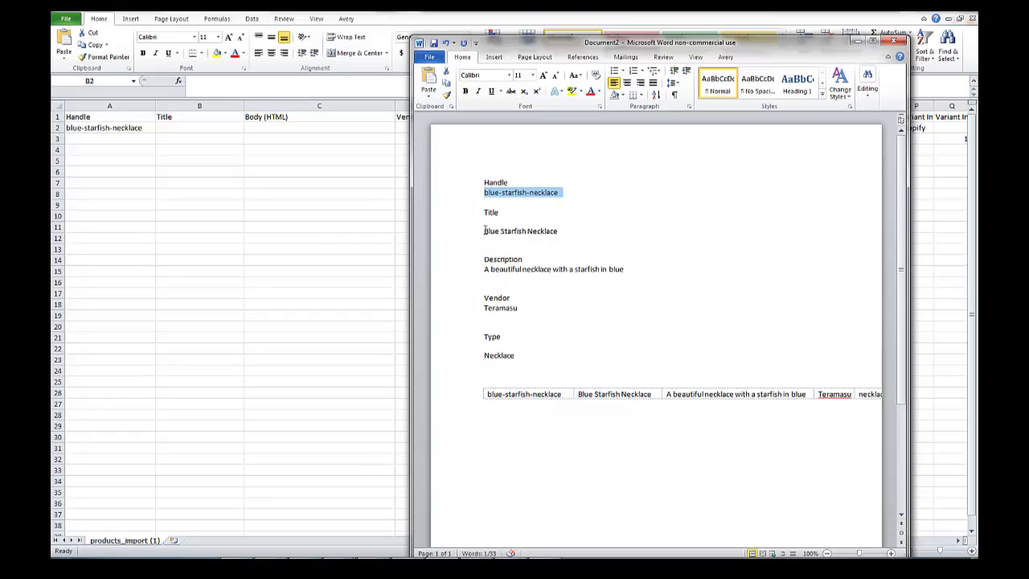
{"action": "left_click_drag", "start_coordinate": [485, 231], "coordinate": [559, 232]}
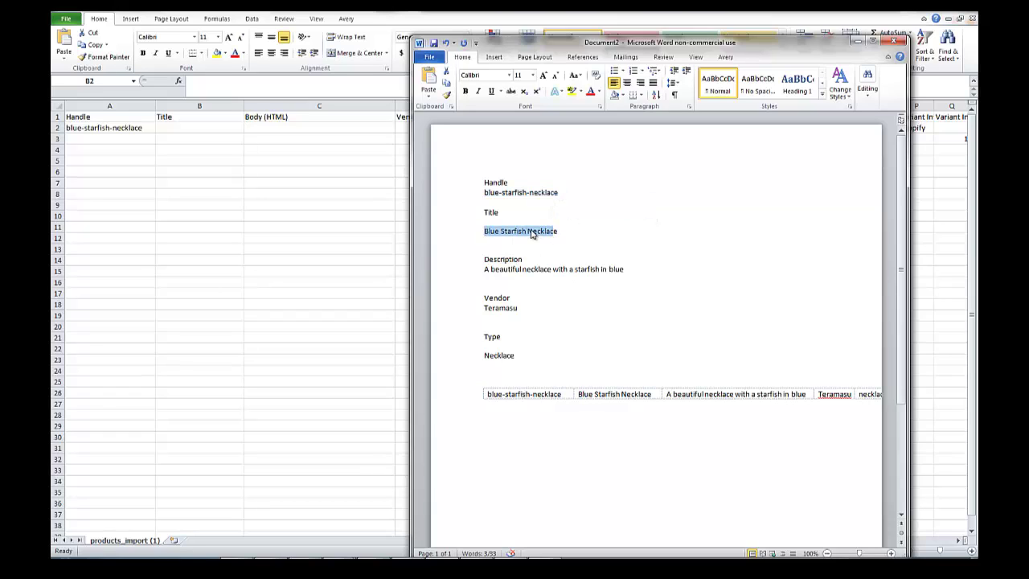
{"action": "left_click_drag", "start_coordinate": [558, 231], "coordinate": [484, 232]}
{"action": "right_click", "coordinate": [492, 234]}
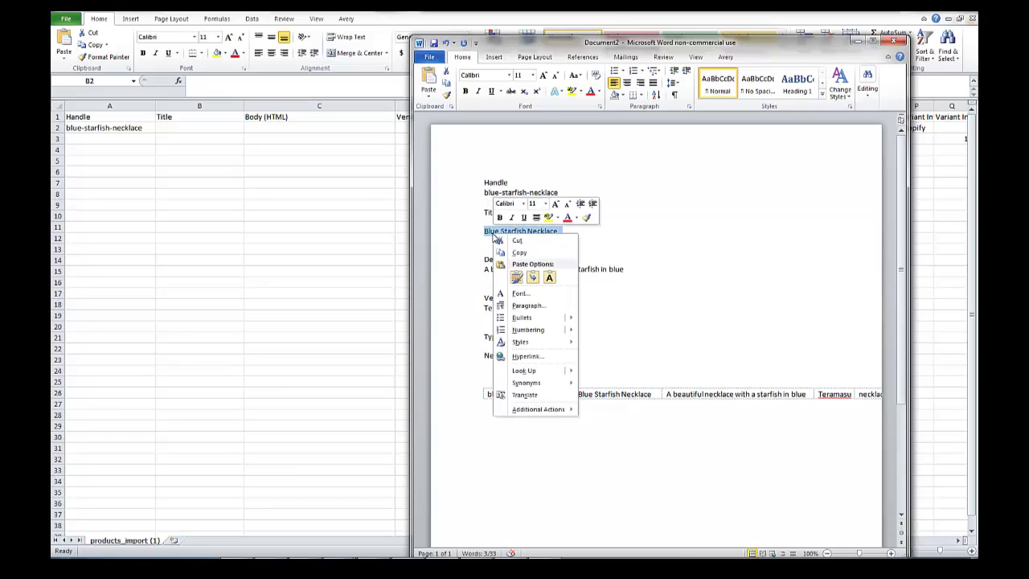
{"action": "left_click", "coordinate": [517, 277]}
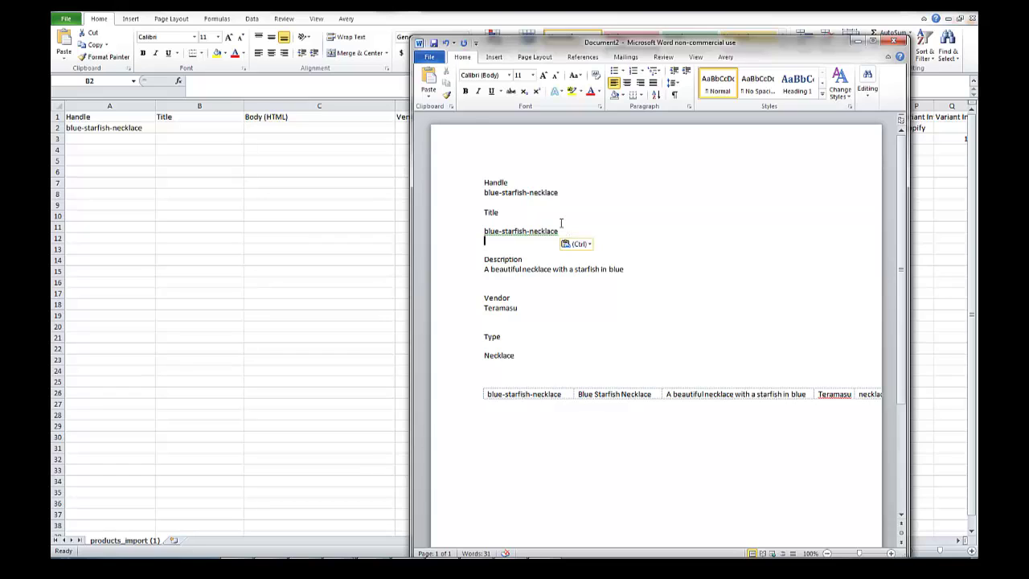
{"action": "left_click", "coordinate": [445, 42]}
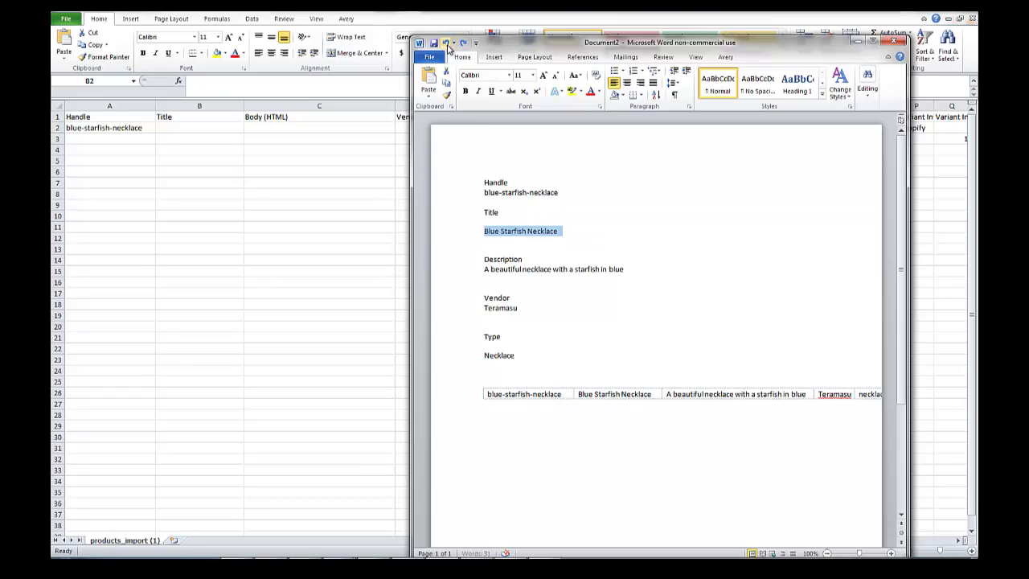
Step: Copy the selected title Blue Starfish Necklace and paste it into cell B2 under Title in the Excel import sheet
{"action": "right_click", "coordinate": [523, 232]}
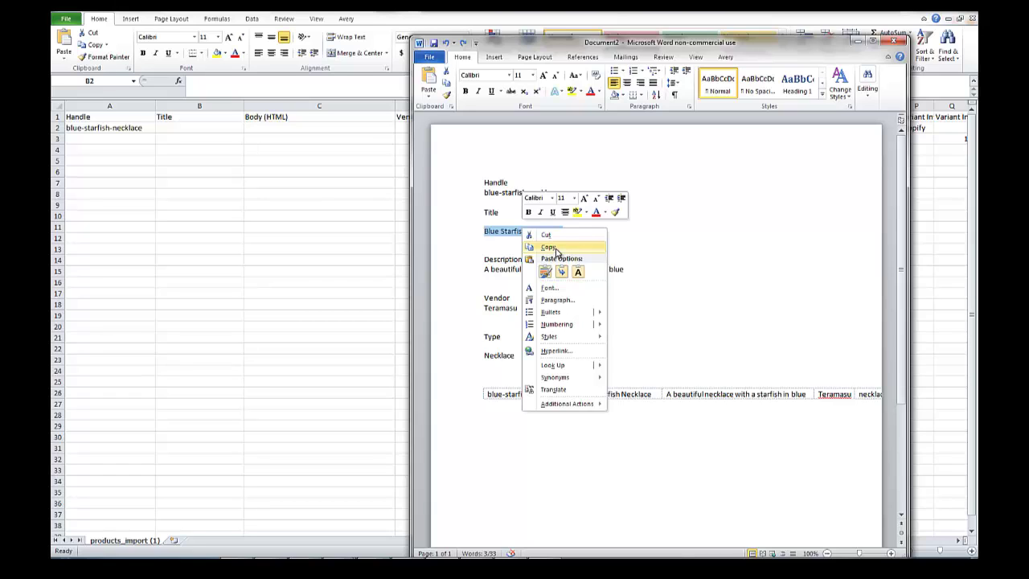
{"action": "left_click", "coordinate": [555, 248]}
{"action": "left_click", "coordinate": [167, 126]}
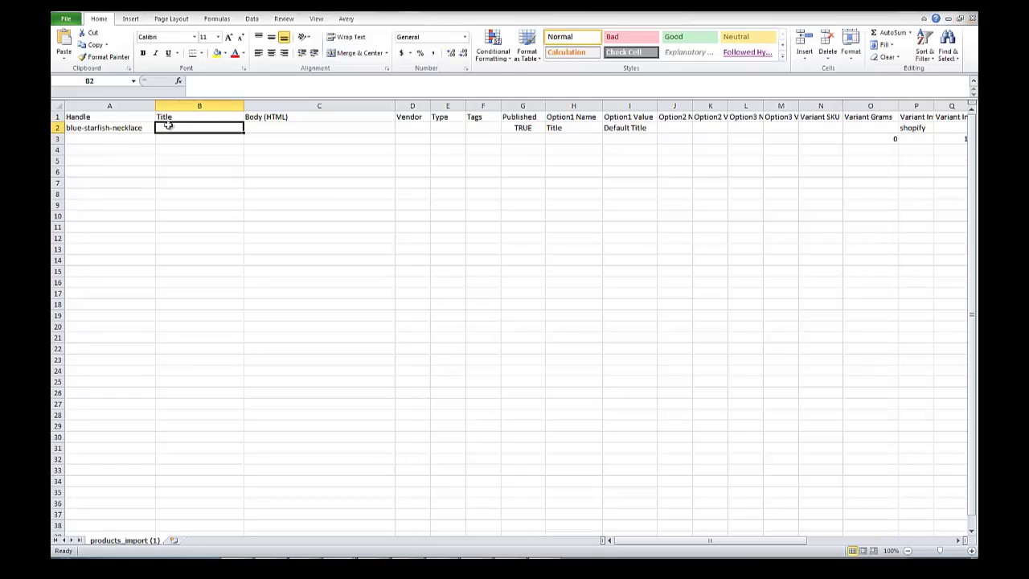
{"action": "right_click", "coordinate": [168, 127]}
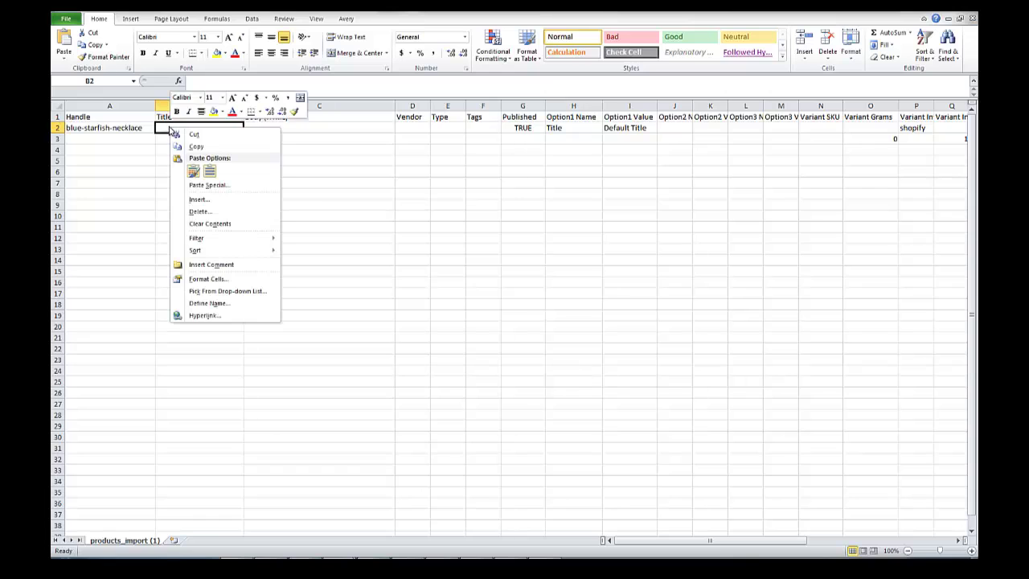
{"action": "left_click", "coordinate": [193, 170]}
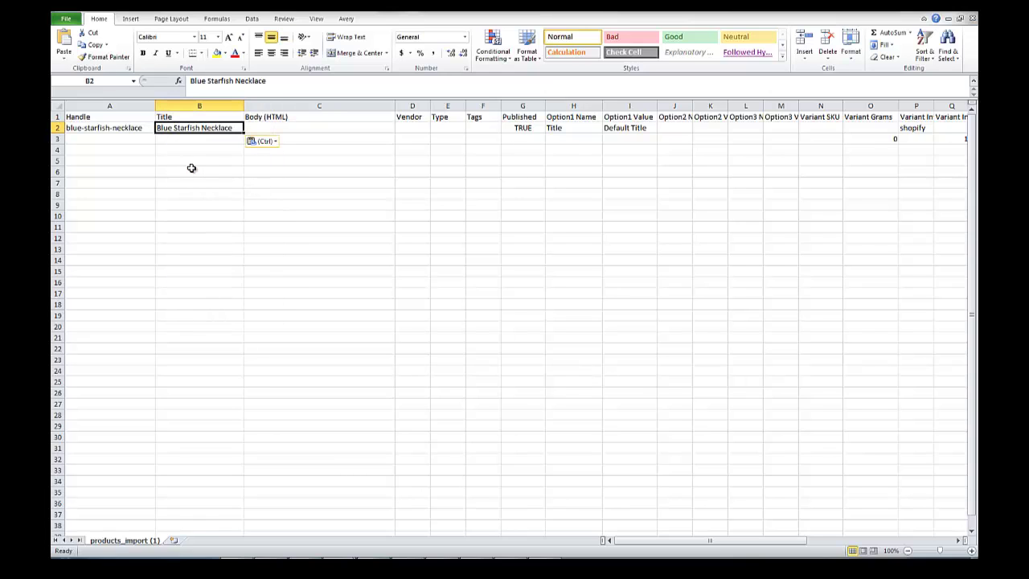
Step: Copy the description "A beautiful necklace with a starfish in blue" from Word into cell C2 under Body (HTML) in Excel
{"action": "left_click", "coordinate": [271, 127]}
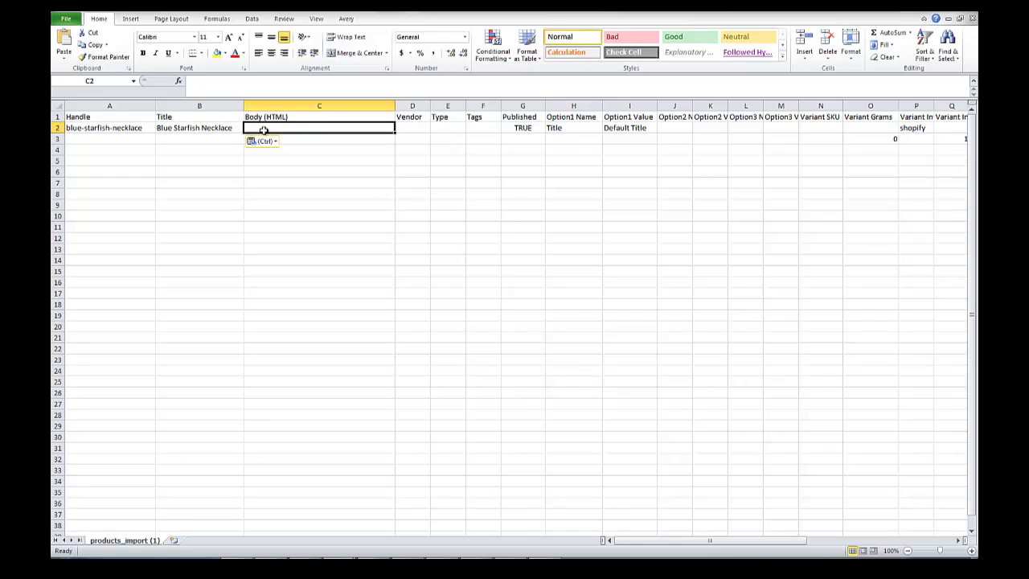
{"action": "key", "text": "alt+Tab"}
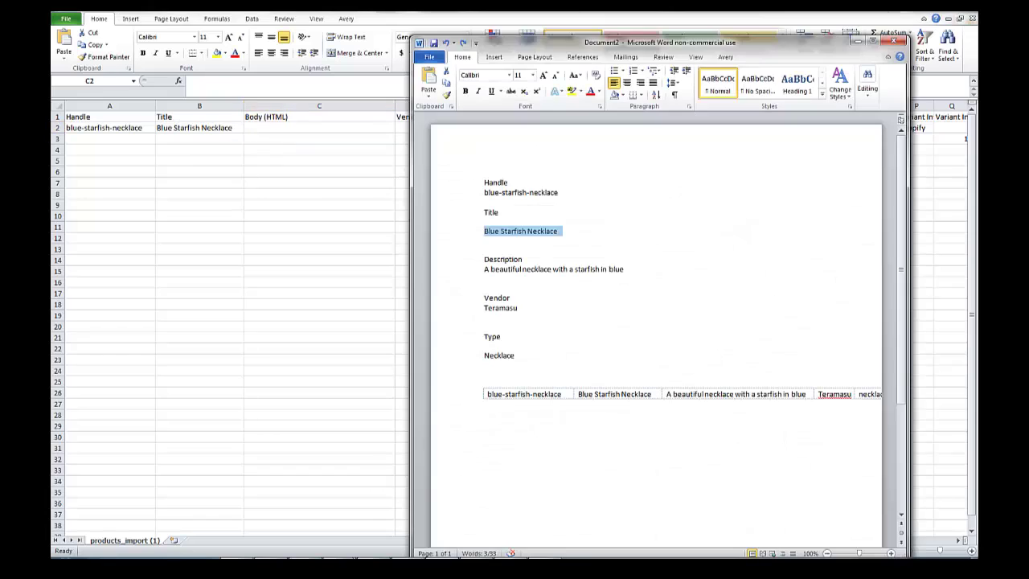
{"action": "left_click_drag", "start_coordinate": [485, 270], "coordinate": [590, 272]}
{"action": "right_click", "coordinate": [591, 272]}
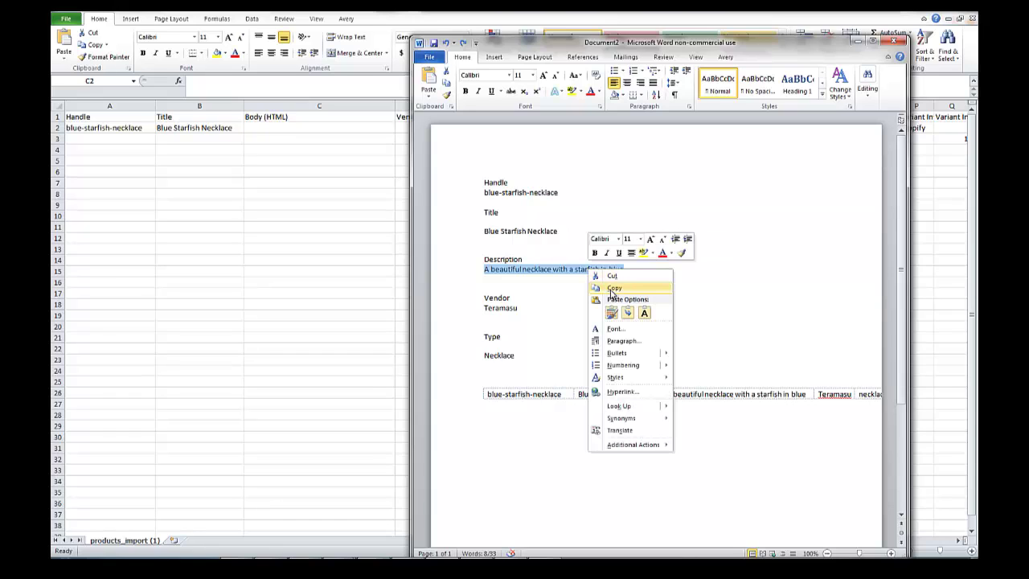
{"action": "left_click", "coordinate": [613, 288]}
{"action": "left_click", "coordinate": [299, 128]}
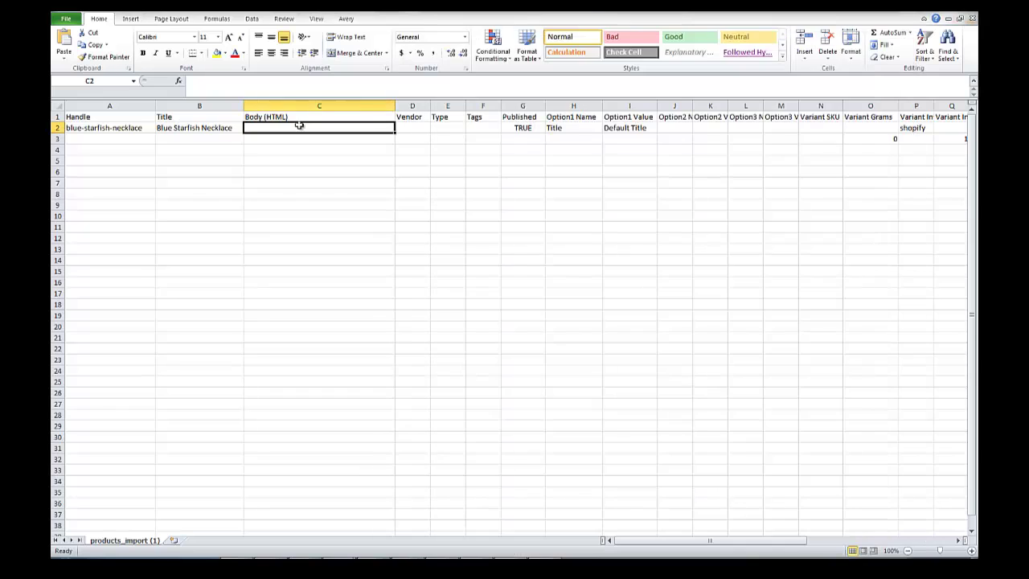
{"action": "right_click", "coordinate": [298, 127]}
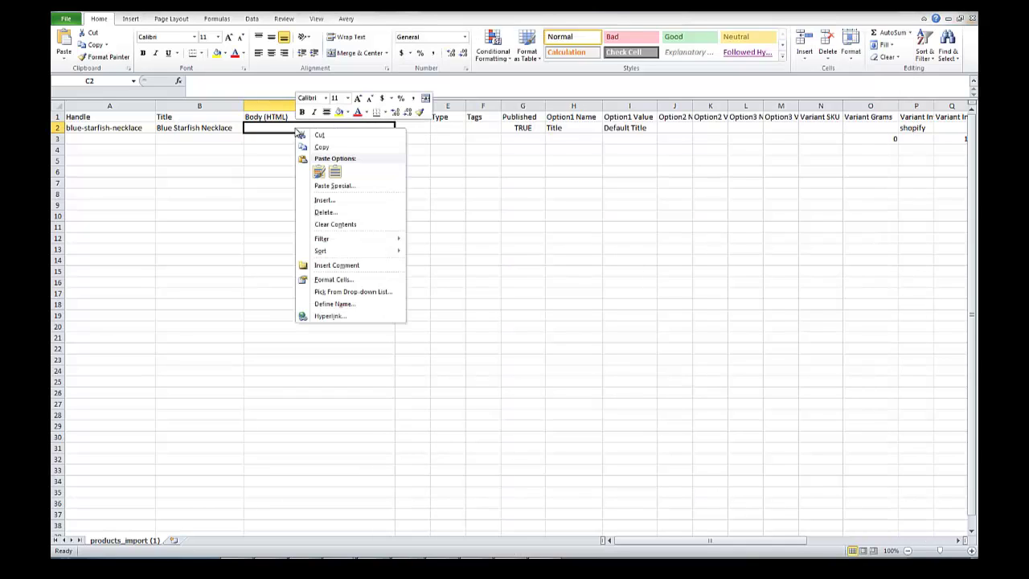
{"action": "left_click", "coordinate": [319, 173]}
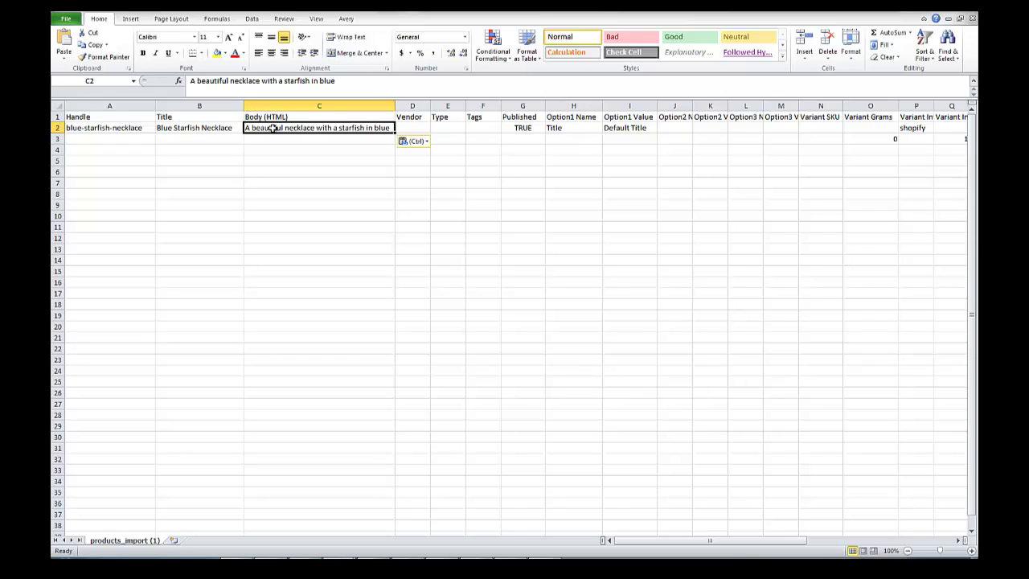
{"action": "left_click", "coordinate": [414, 128]}
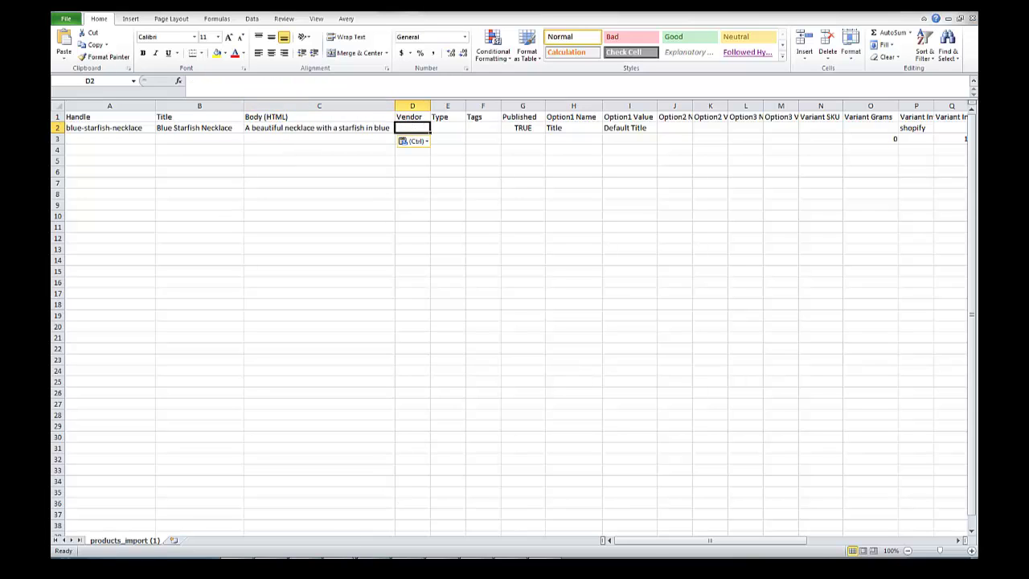
{"action": "mouse_move", "coordinate": [339, 562]}
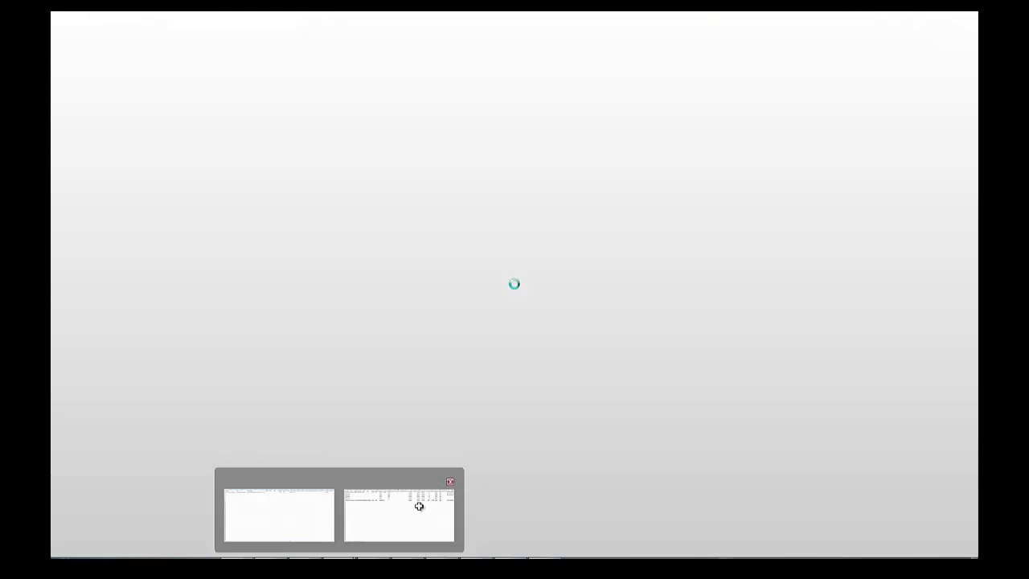
{"action": "left_click", "coordinate": [419, 505]}
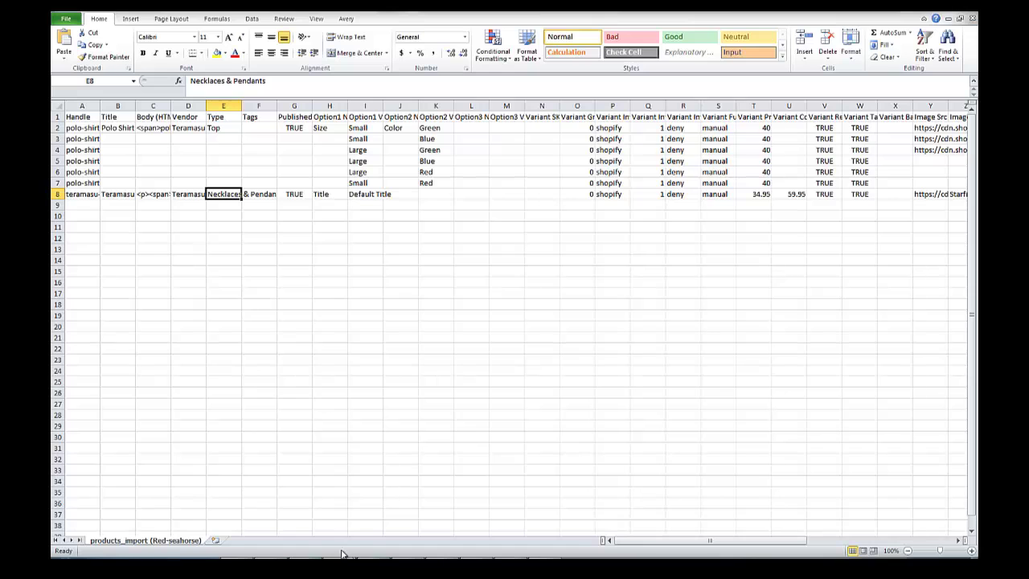
{"action": "mouse_move", "coordinate": [340, 563]}
{"action": "left_click", "coordinate": [298, 526]}
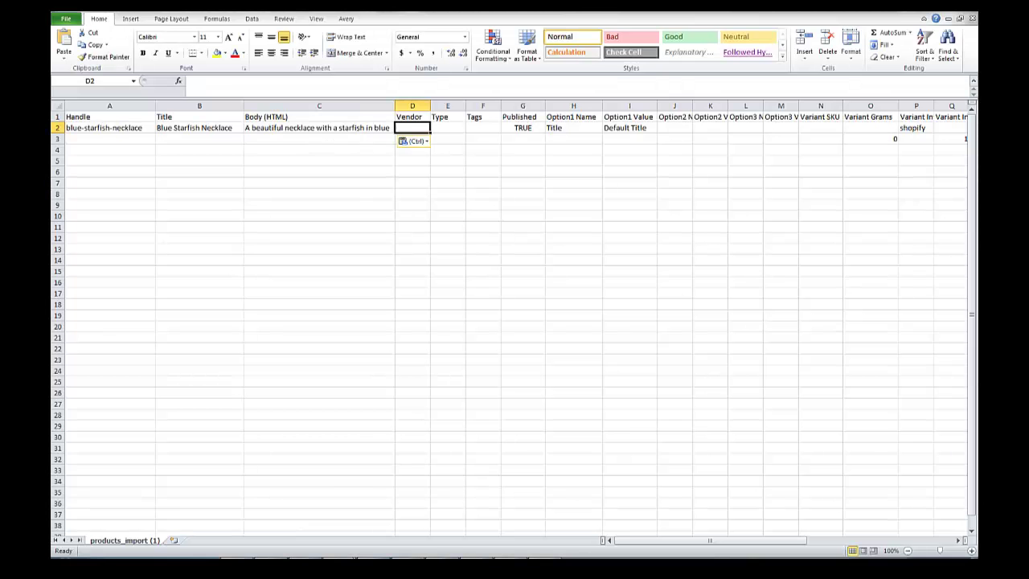
Step: Copy the vendor Teramasu from the Word document and paste it into cell D2 under Vendor in the Excel import sheet
{"action": "key", "text": "alt+Tab"}
{"action": "left_click_drag", "start_coordinate": [484, 308], "coordinate": [517, 308]}
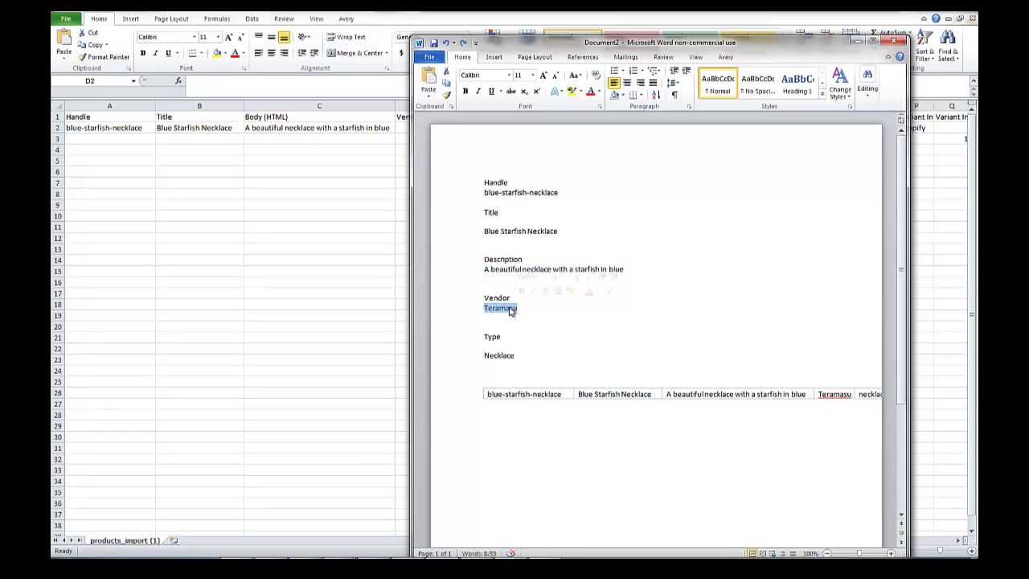
{"action": "right_click", "coordinate": [505, 311]}
{"action": "left_click", "coordinate": [533, 329]}
{"action": "left_click", "coordinate": [397, 127]}
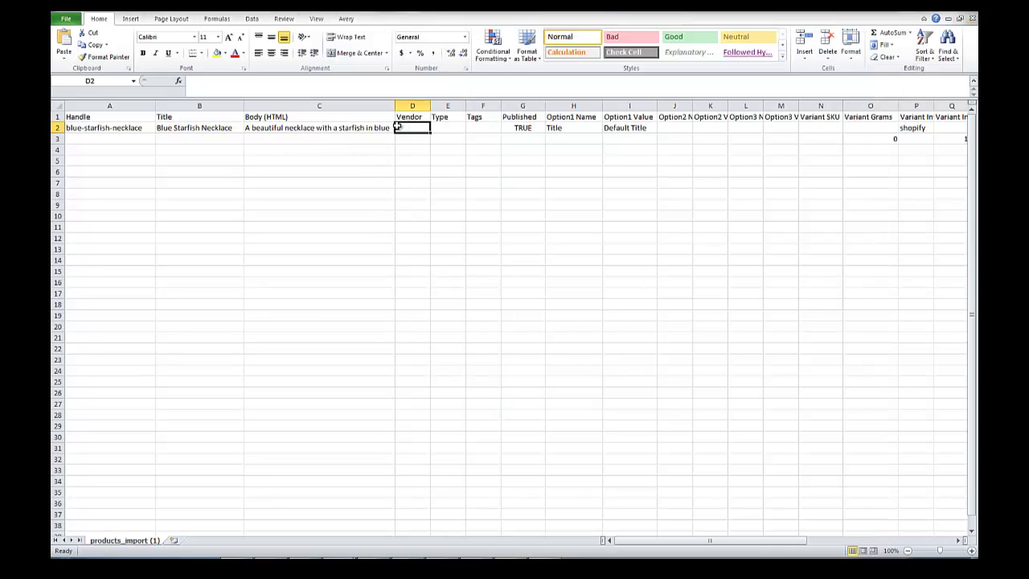
{"action": "right_click", "coordinate": [405, 127]}
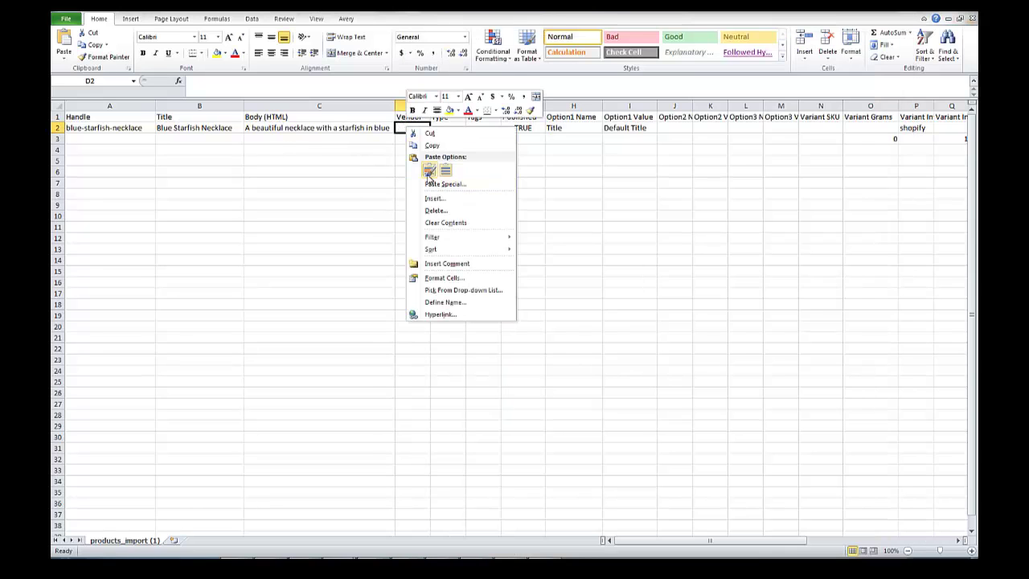
{"action": "left_click", "coordinate": [429, 171]}
Step: Copy the type Necklace from the Word document and paste it into cell E2 under Type in the Excel import sheet
{"action": "left_click", "coordinate": [446, 129]}
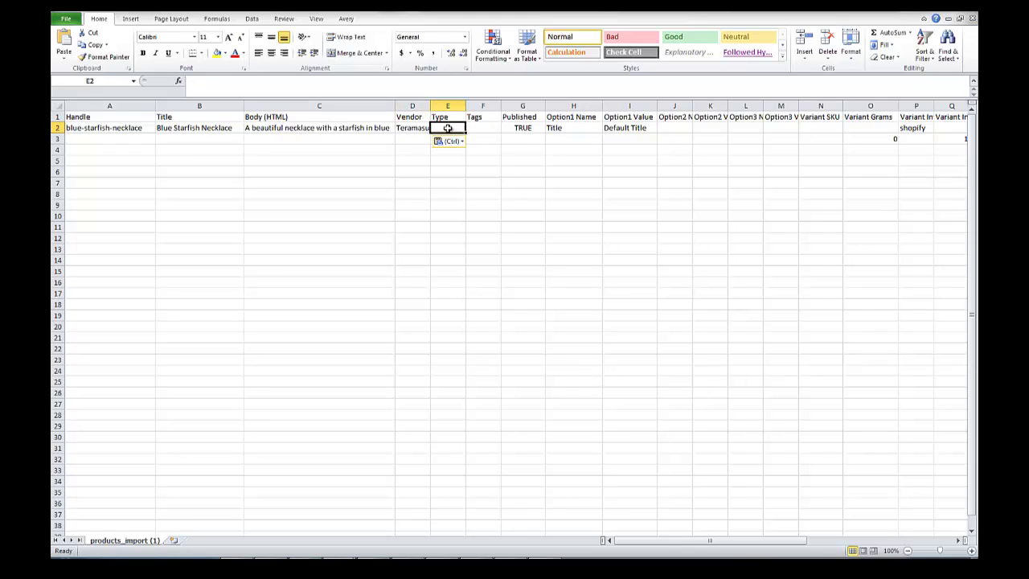
{"action": "key", "text": "alt+Tab"}
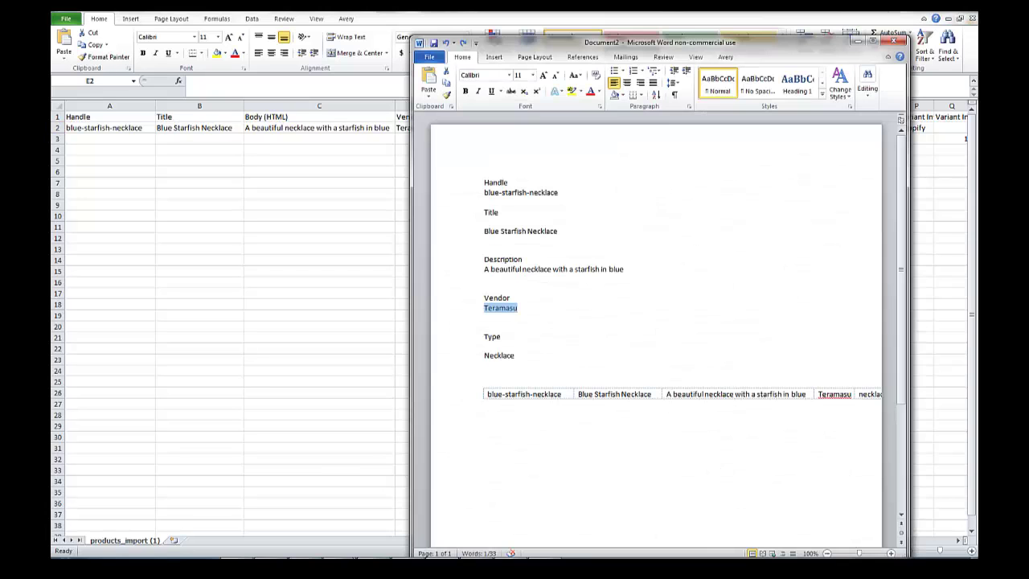
{"action": "left_click_drag", "start_coordinate": [483, 357], "coordinate": [515, 359]}
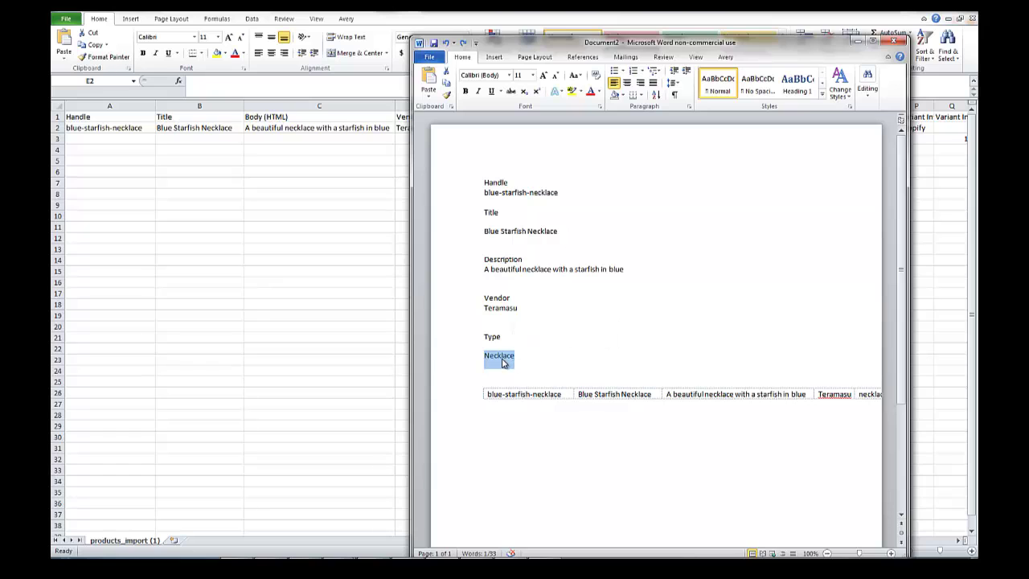
{"action": "right_click", "coordinate": [503, 359]}
{"action": "left_click", "coordinate": [529, 378]}
{"action": "key", "text": "alt+Tab"}
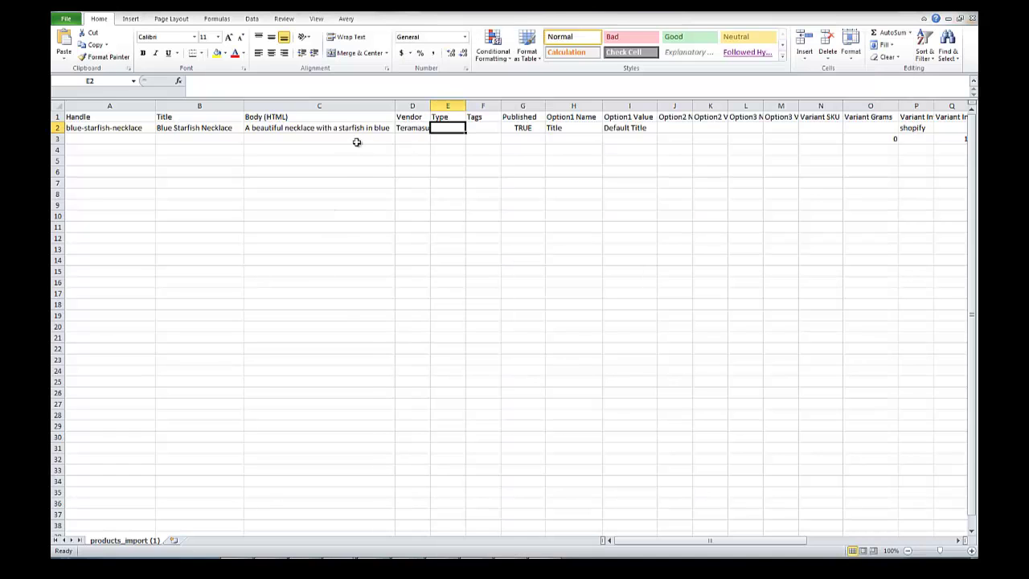
{"action": "right_click", "coordinate": [441, 127]}
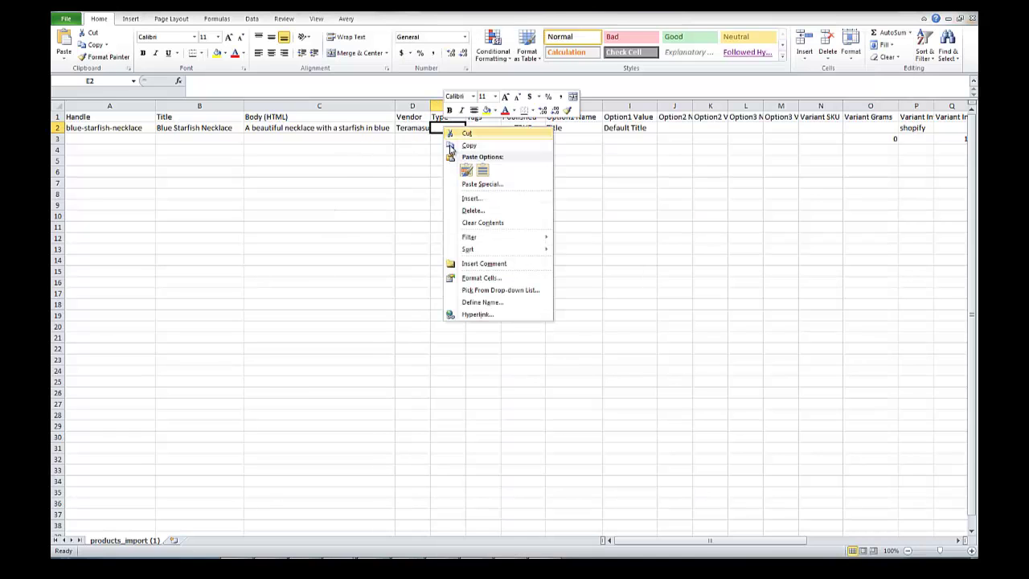
{"action": "left_click", "coordinate": [466, 172]}
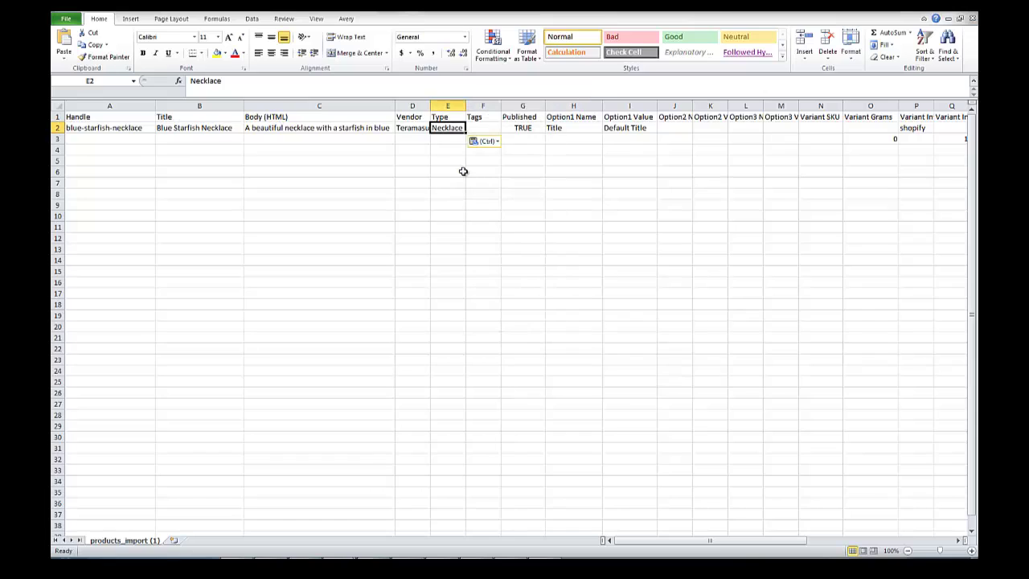
Step: Review the Tags, Published, Option1 Name and Option1 Value cells in row 2, dismissing the Windows color scheme prompt
{"action": "left_click", "coordinate": [484, 128]}
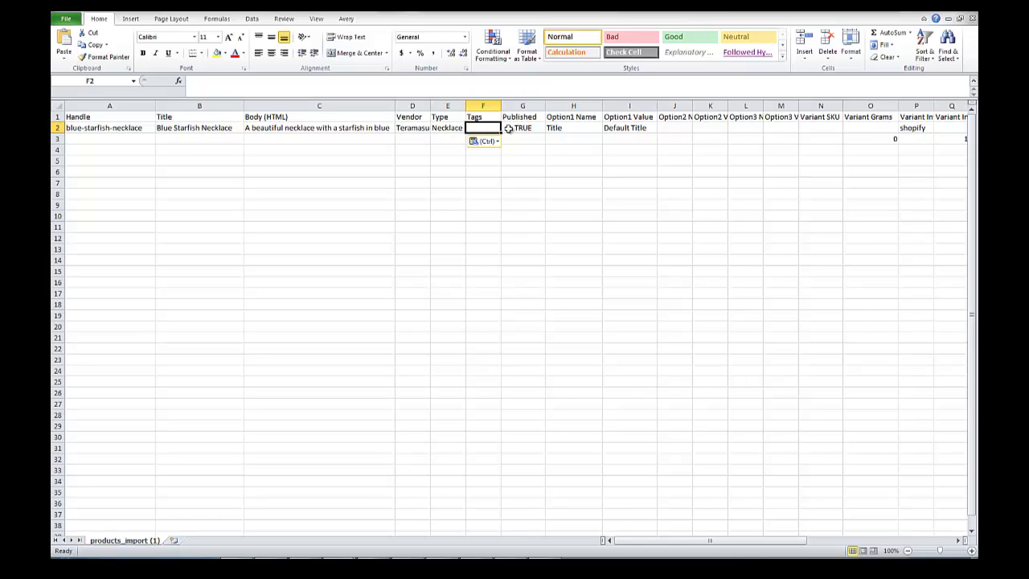
{"action": "left_click", "coordinate": [510, 127]}
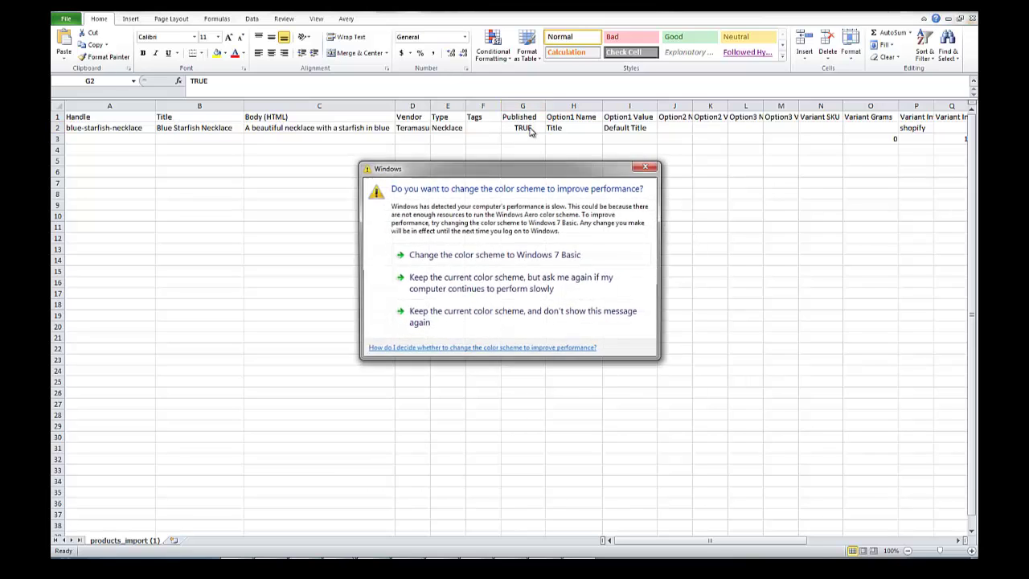
{"action": "left_click", "coordinate": [642, 162]}
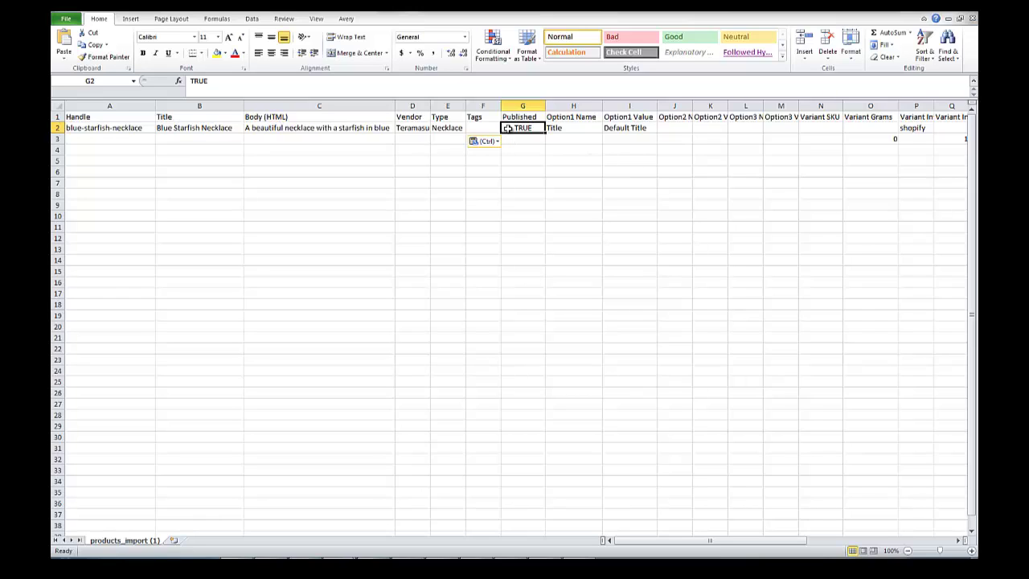
{"action": "left_click", "coordinate": [570, 130]}
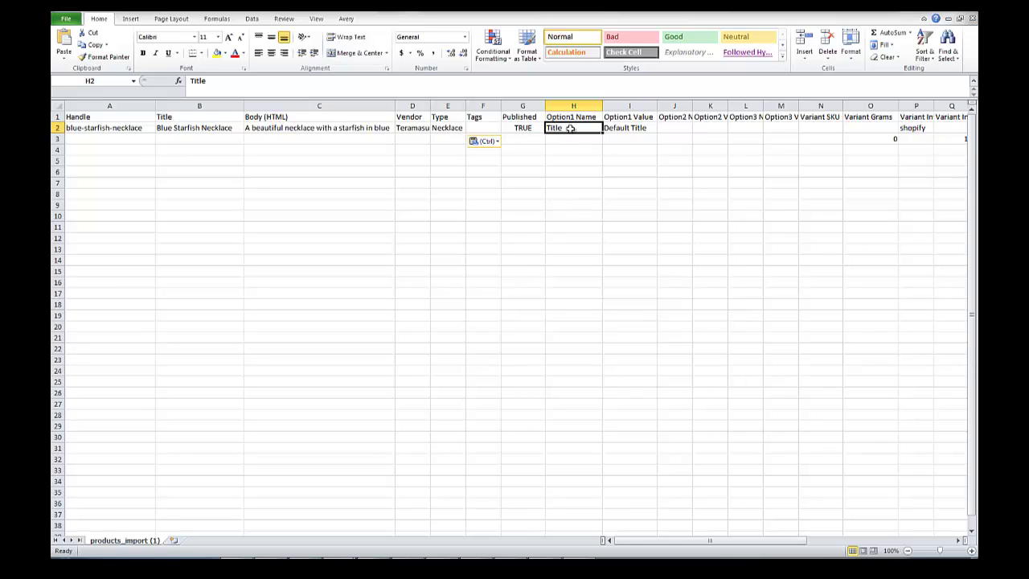
{"action": "left_click", "coordinate": [626, 128]}
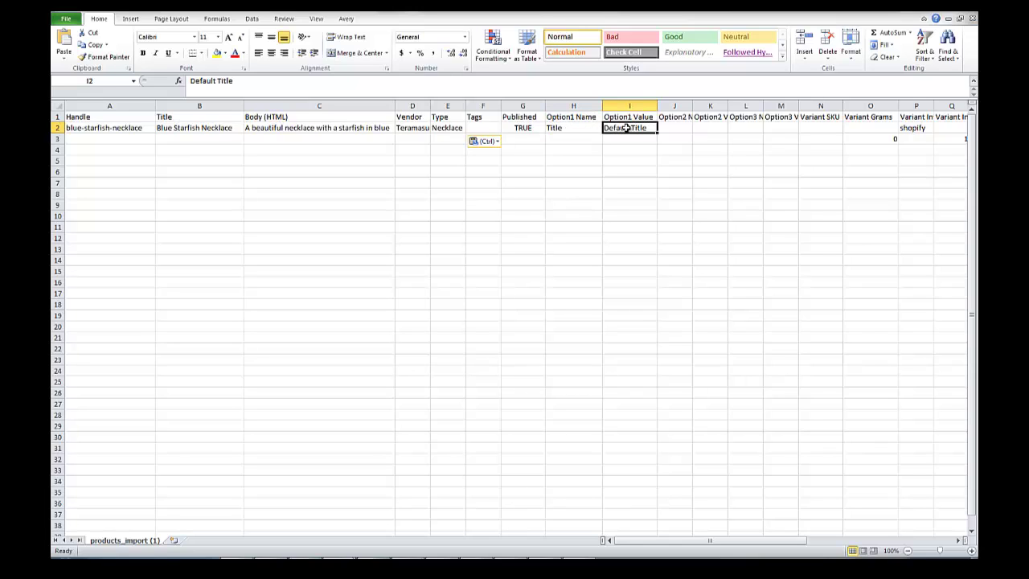
{"action": "left_click", "coordinate": [561, 128]}
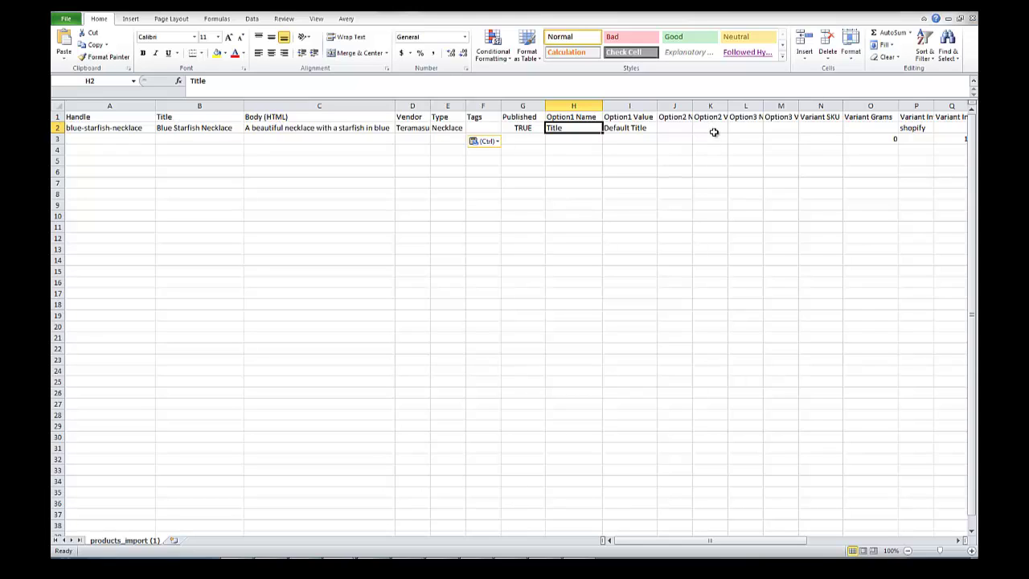
Step: Clear the misplaced value from cell O3 and enter 456 in cell O2 under Variant Grams
{"action": "left_click", "coordinate": [810, 128]}
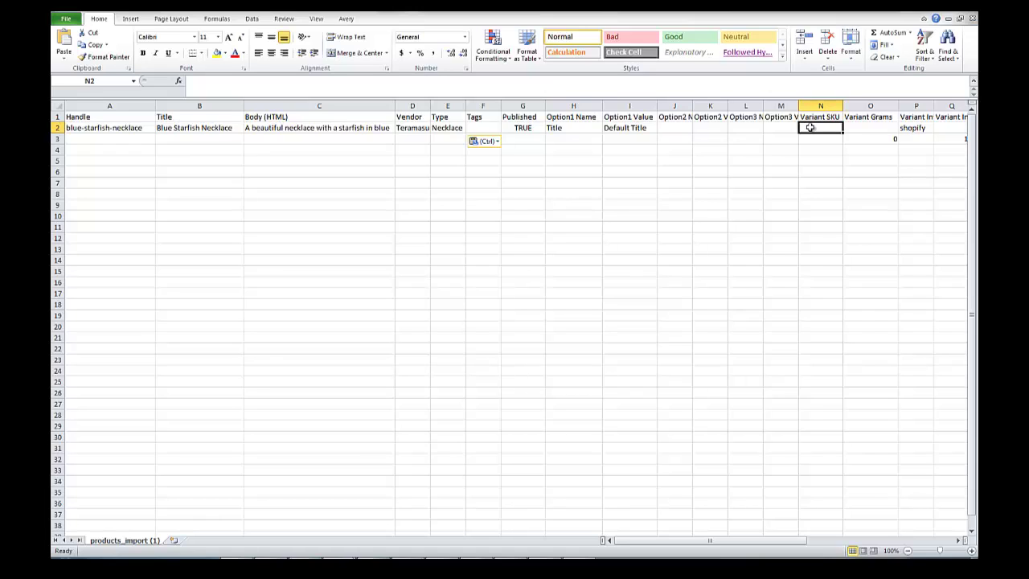
{"action": "key", "text": "Tab"}
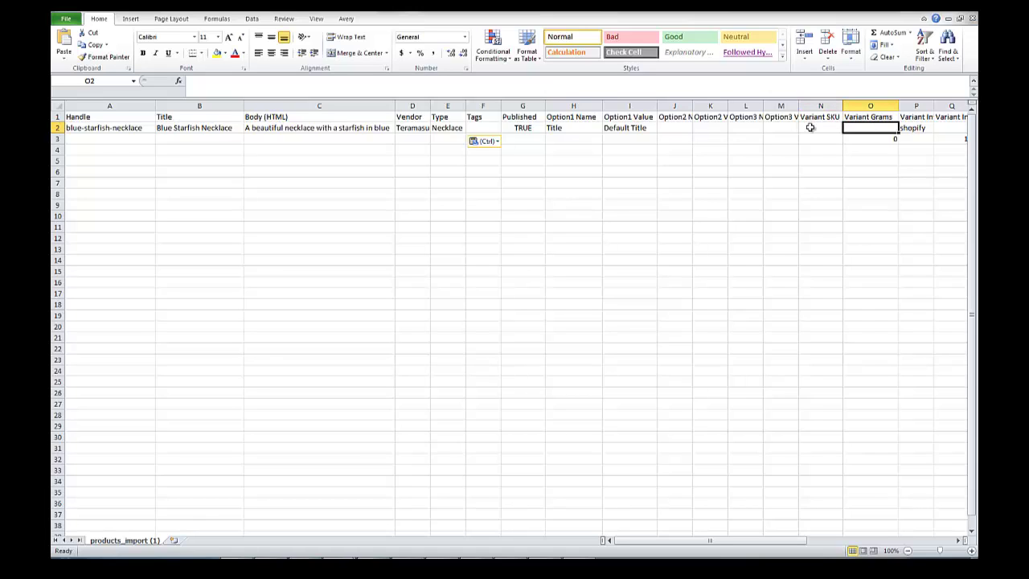
{"action": "key", "text": "Down"}
{"action": "key", "text": "Delete"}
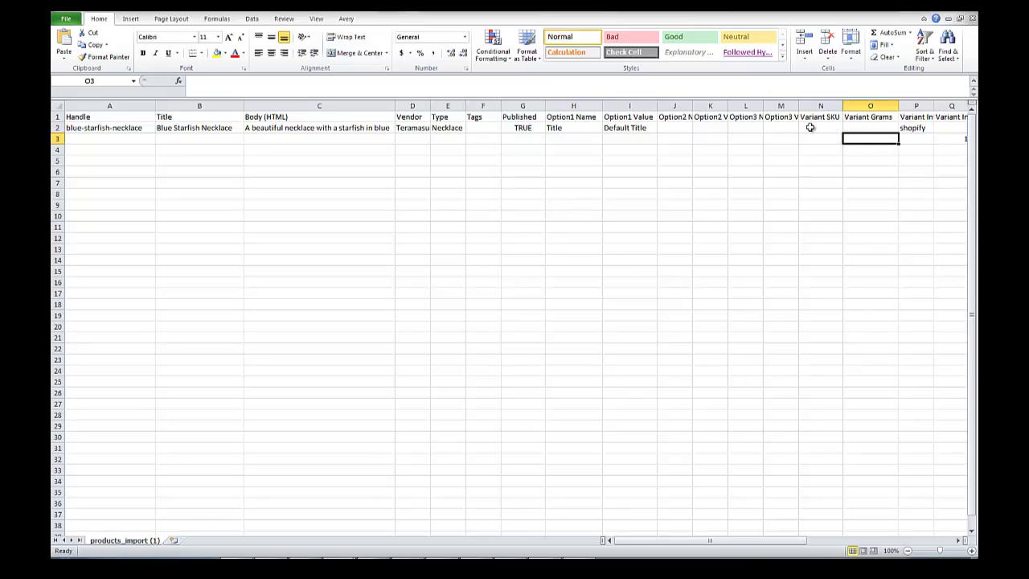
{"action": "key", "text": "Up"}
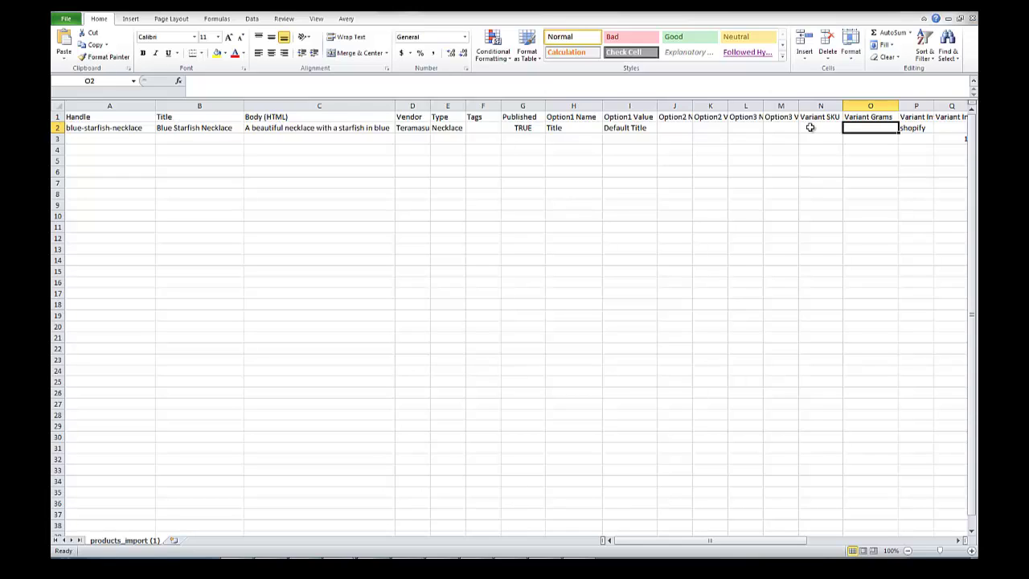
{"action": "type", "text": "46"}
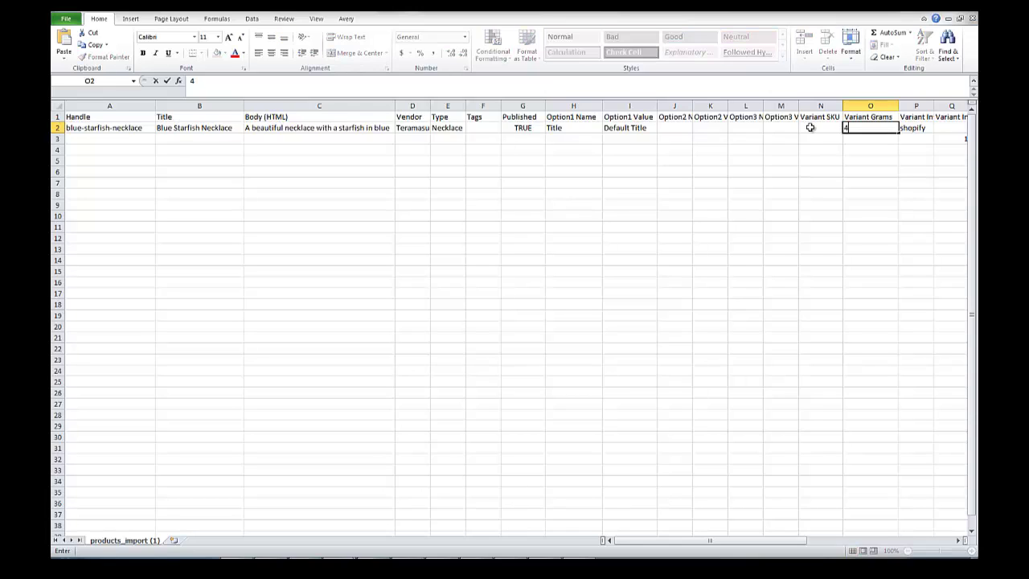
{"action": "key", "text": "BackSpace"}
{"action": "key", "text": "BackSpace"}
{"action": "type", "text": "456"}
{"action": "key", "text": "Tab"}
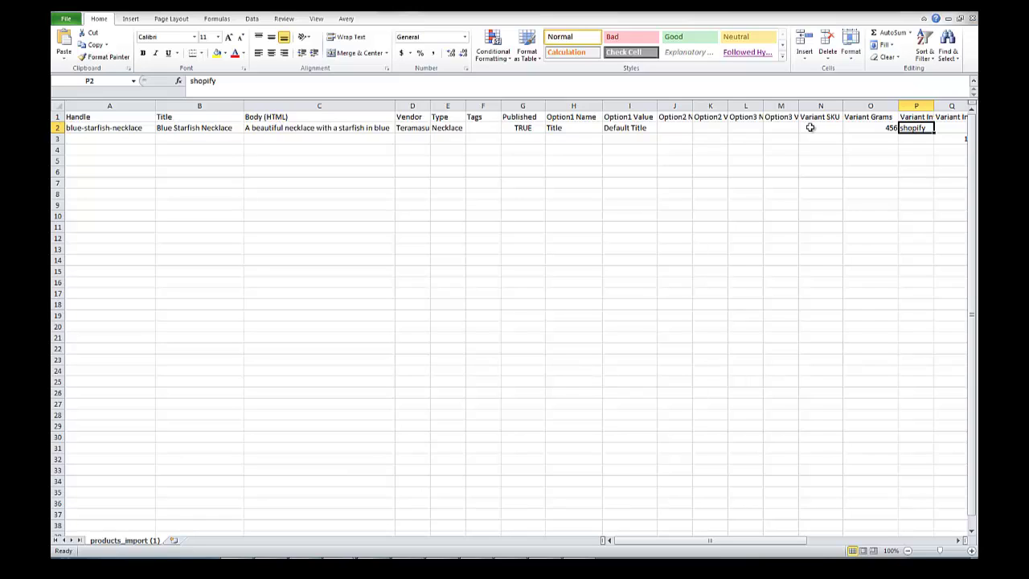
Step: Enter the quantity 1 in cell Q2 under Variant Inventory Qty and clear the misplaced value from cell Q3
{"action": "key", "text": "Up"}
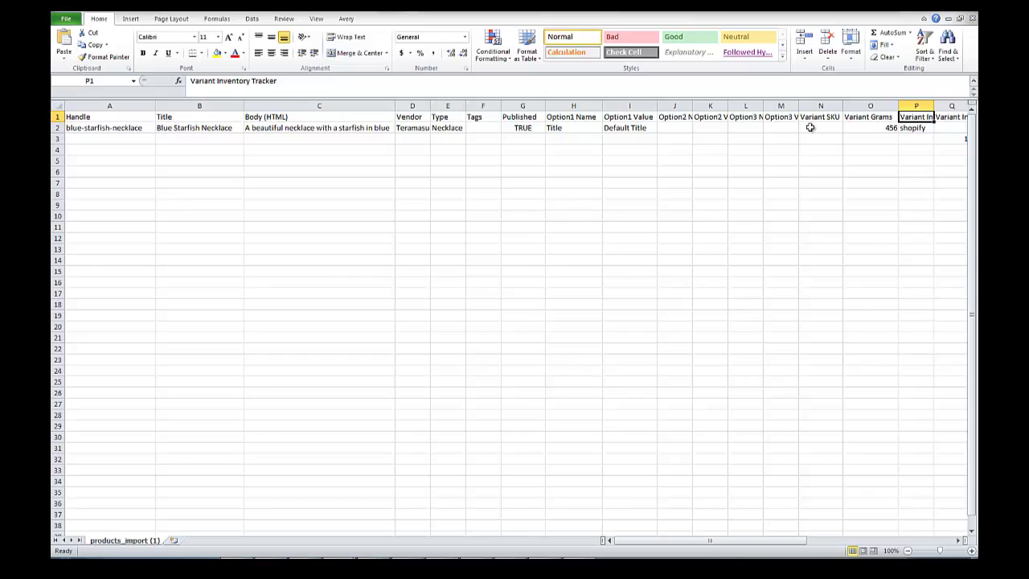
{"action": "key", "text": "Down"}
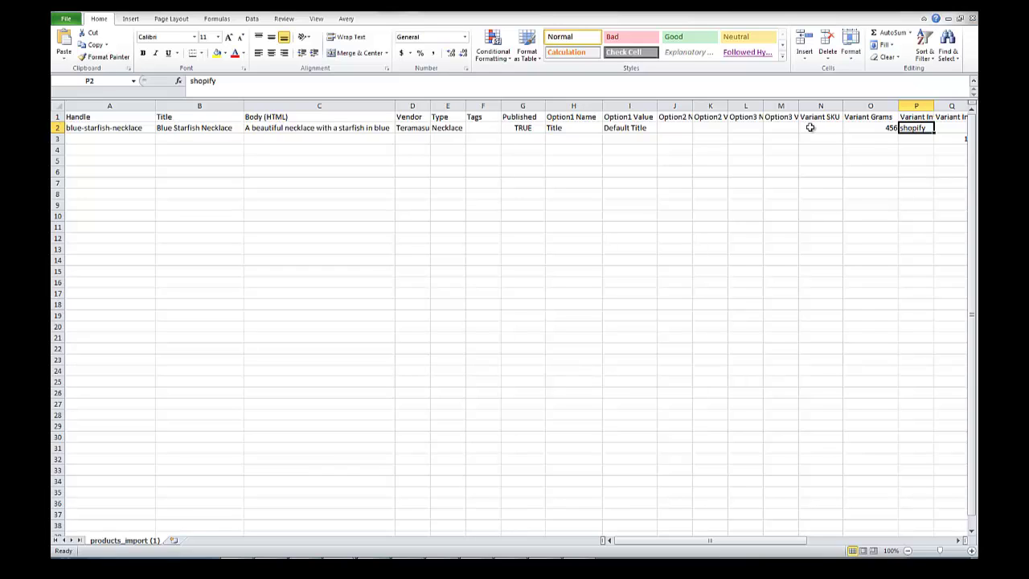
{"action": "key", "text": "Right"}
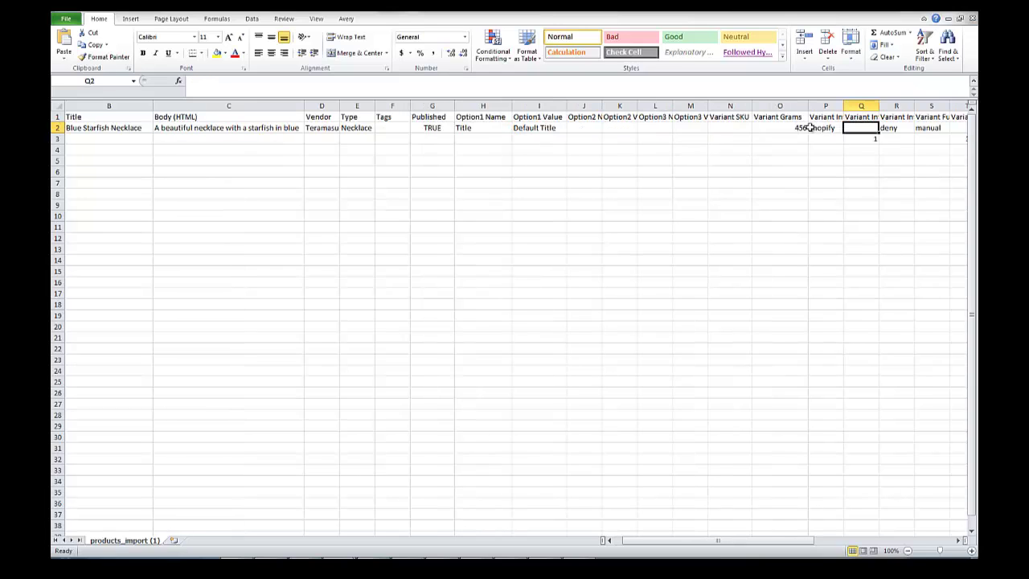
{"action": "key", "text": "Up"}
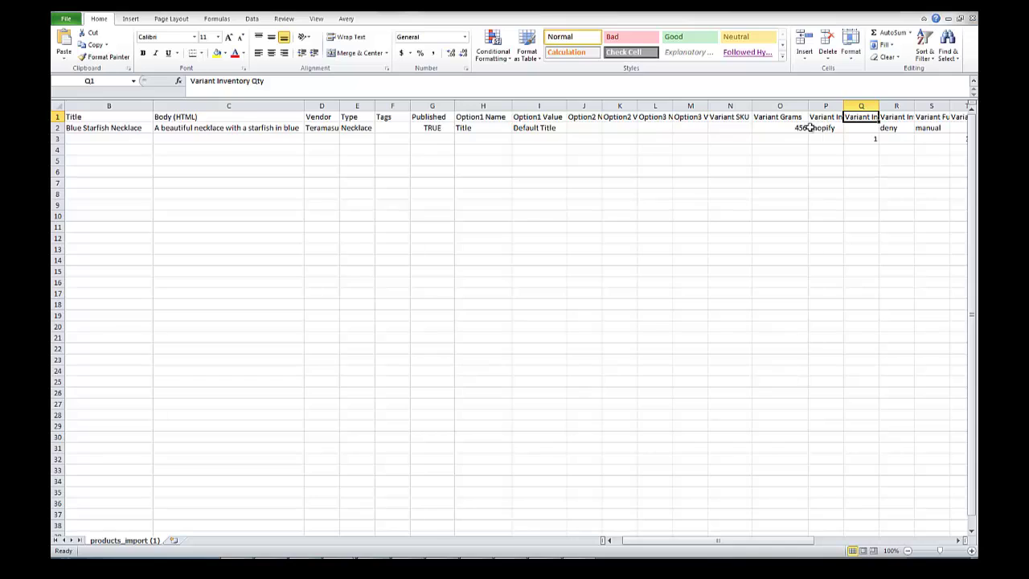
{"action": "key", "text": "Down"}
{"action": "key", "text": "Down"}
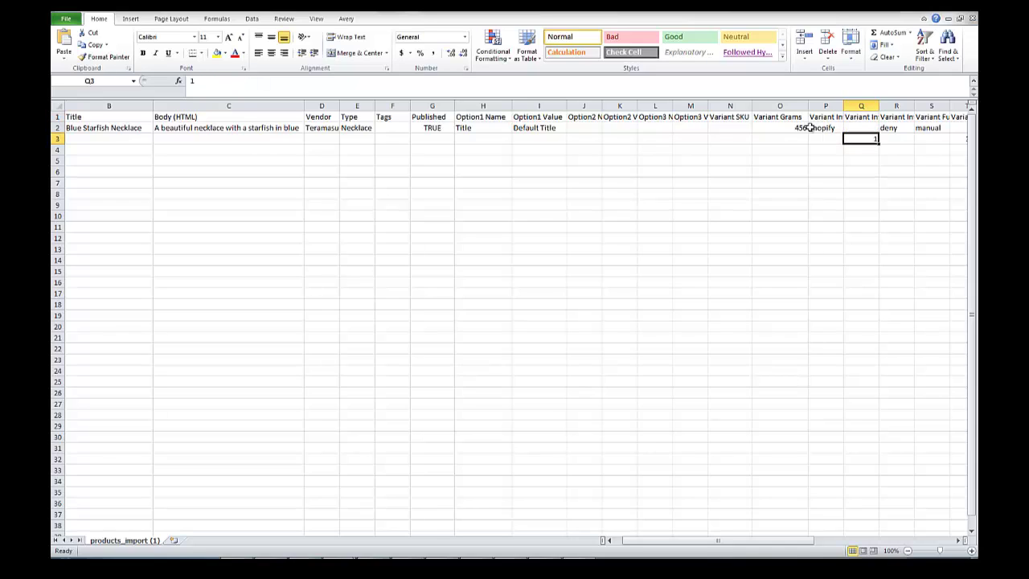
{"action": "key", "text": "Up"}
{"action": "type", "text": "1"}
{"action": "key", "text": "Tab"}
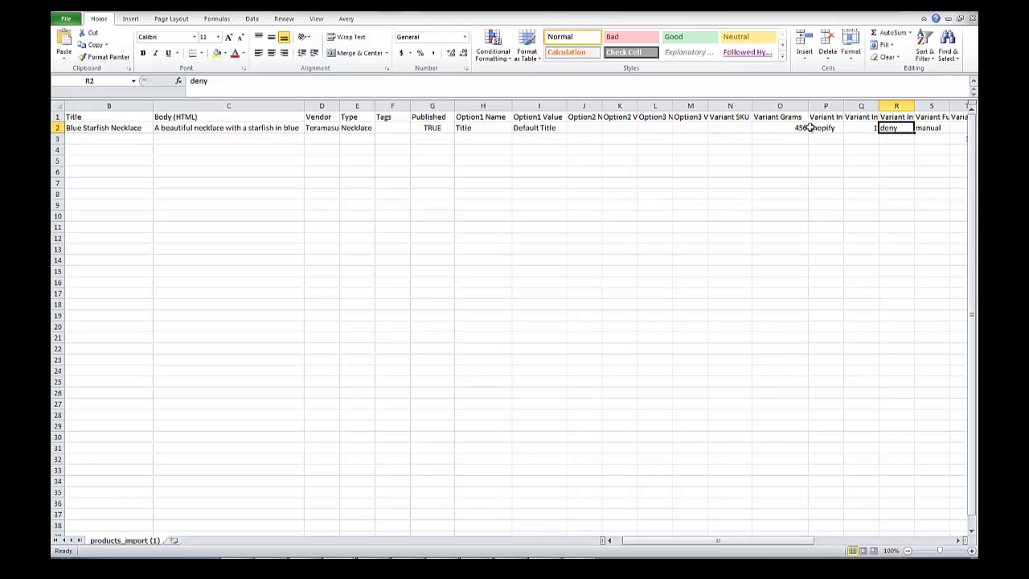
Step: Check the headers and row 2 values of column R and the Variant Fulfillment Service column S
{"action": "key", "text": "Up"}
{"action": "key", "text": "Down"}
{"action": "key", "text": "Up"}
{"action": "key", "text": "Right"}
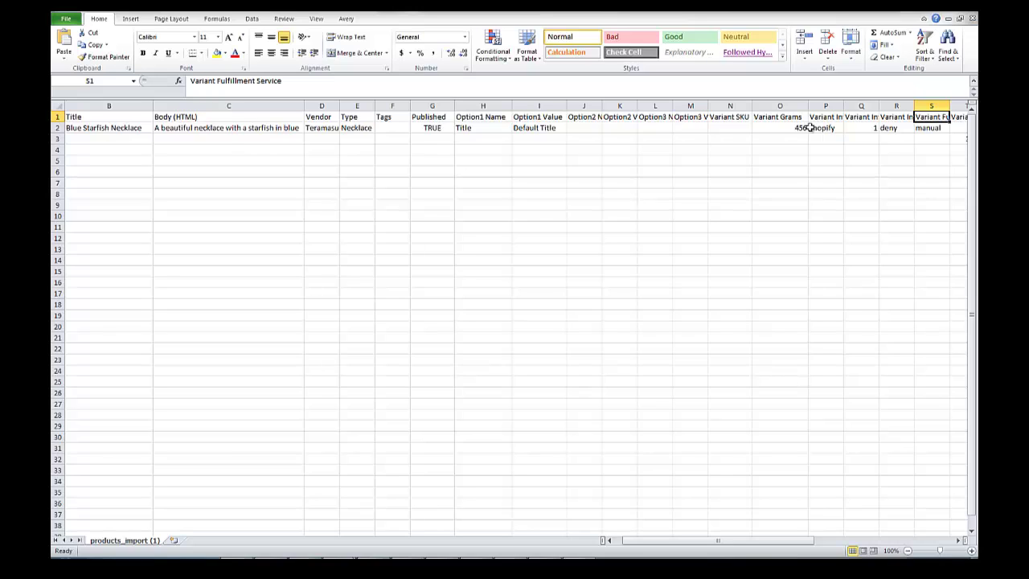
{"action": "key", "text": "Down"}
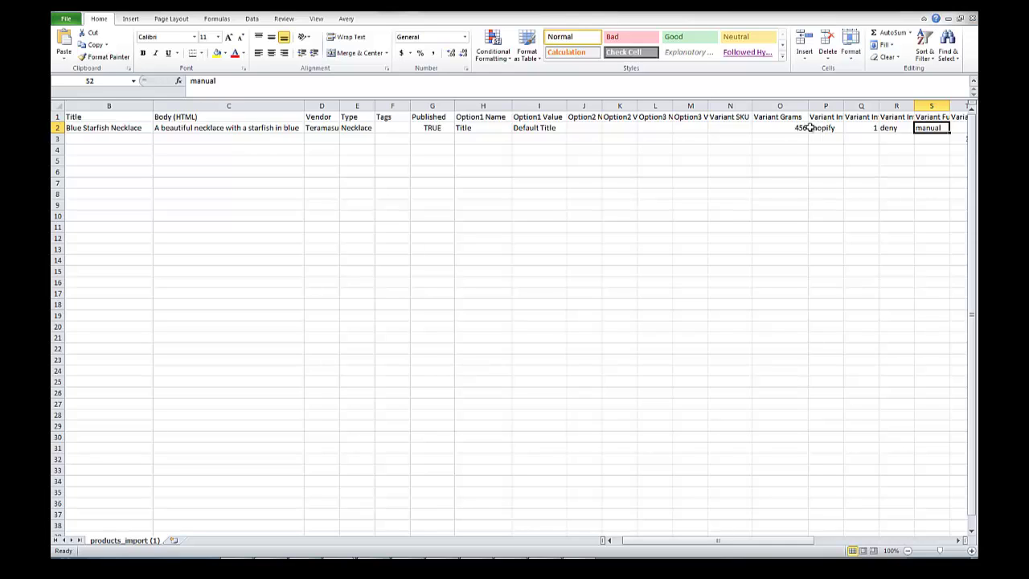
Step: Move the price 34.95 from cell T3 up to T2 and enter 65.95 in the adjacent cell U2
{"action": "key", "text": "Tab"}
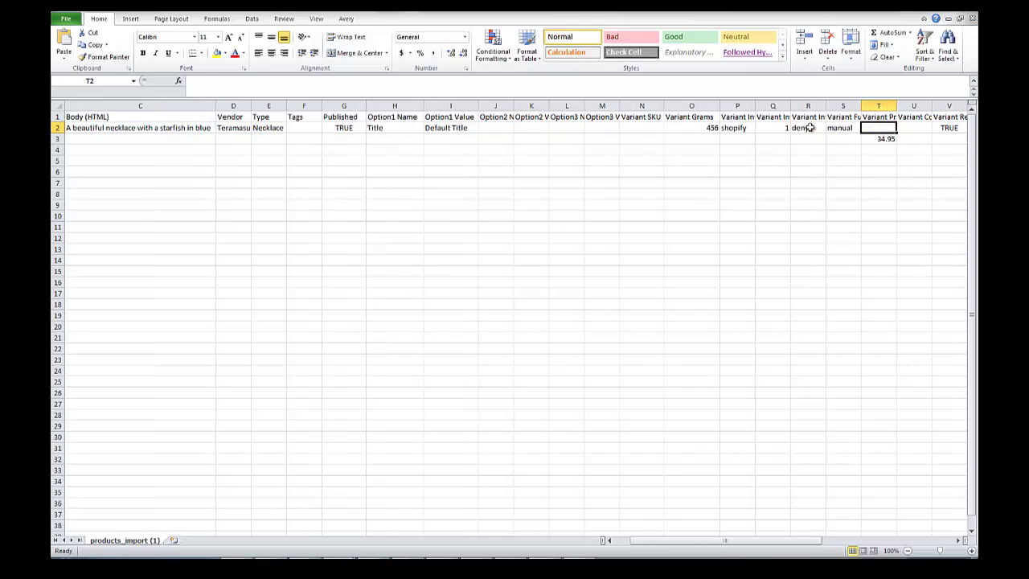
{"action": "key", "text": "Down"}
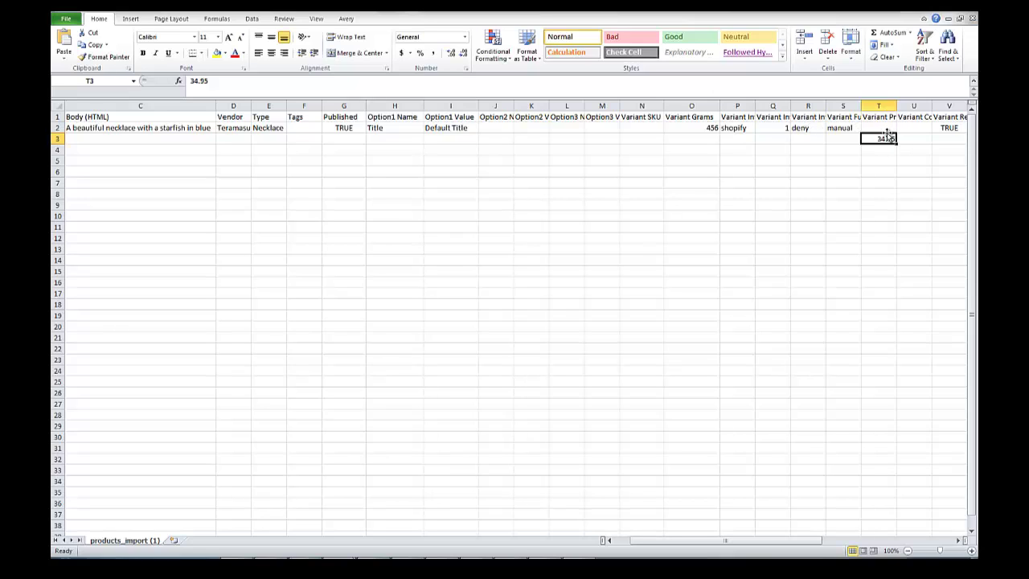
{"action": "left_click_drag", "start_coordinate": [888, 138], "coordinate": [887, 131]}
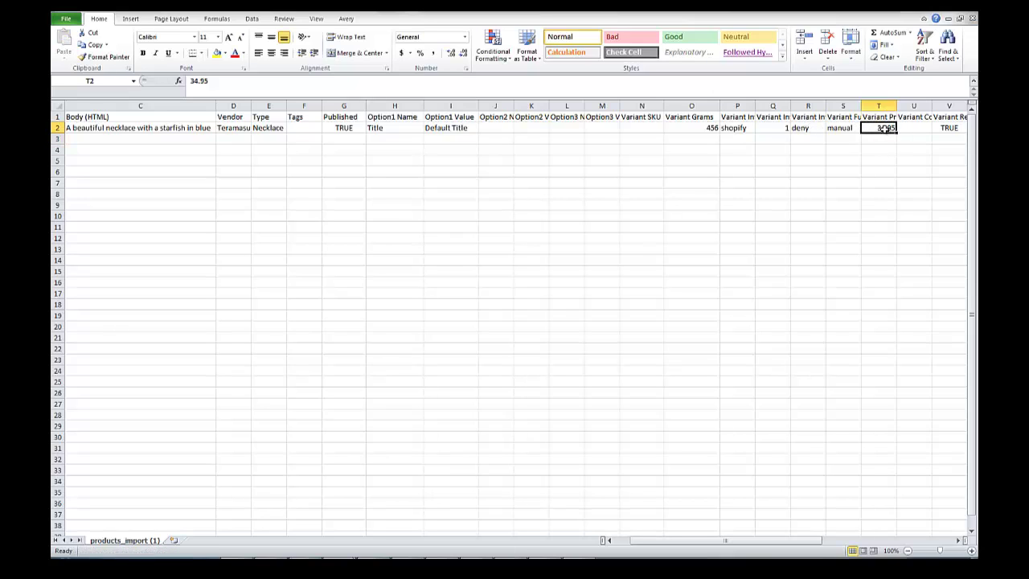
{"action": "left_click", "coordinate": [912, 128]}
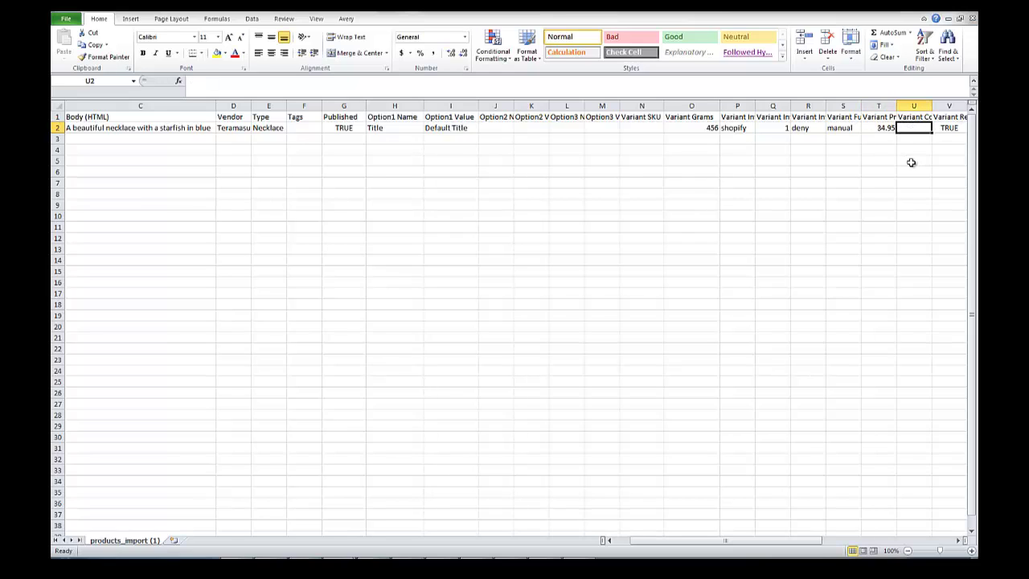
{"action": "type", "text": "65.95"}
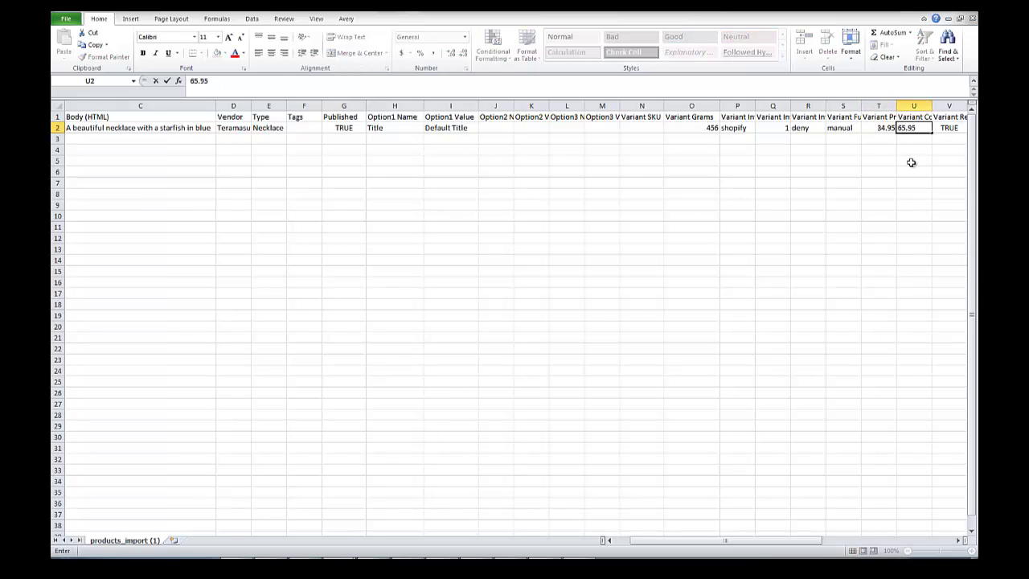
{"action": "key", "text": "Tab"}
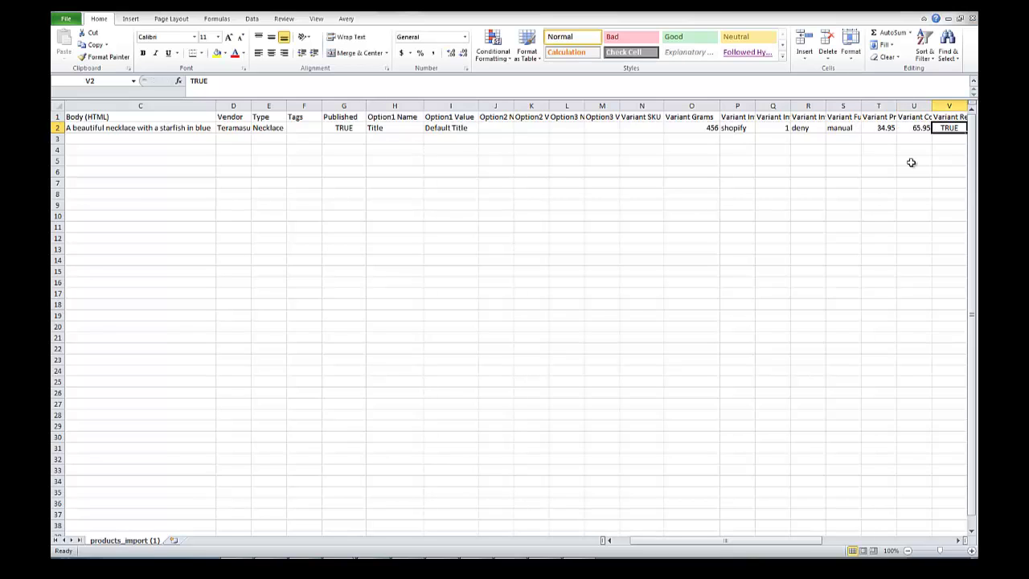
Step: Review the two price cells T2 and U2 and the neighbouring cell V2
{"action": "key", "text": "Left"}
{"action": "key", "text": "Left"}
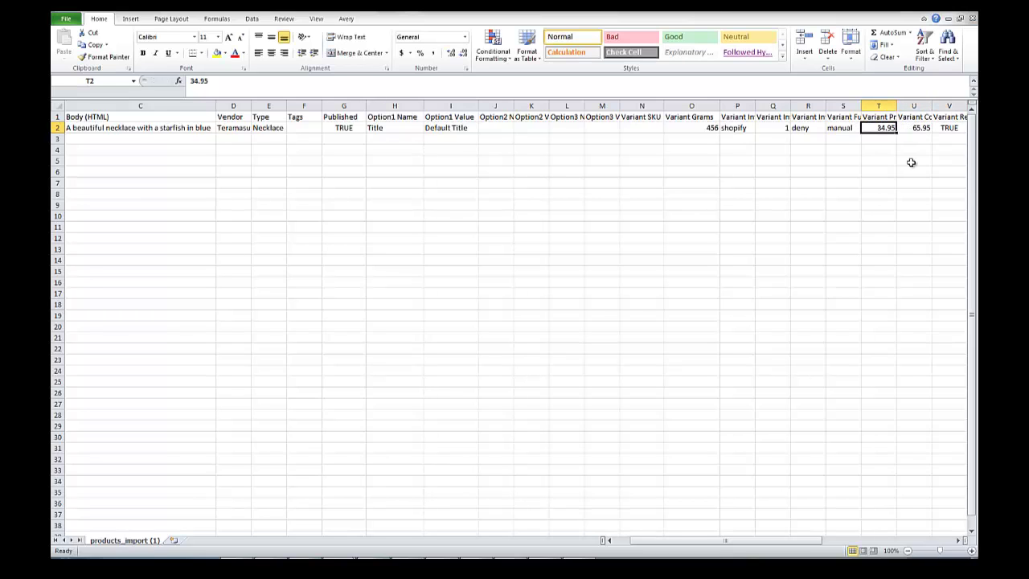
{"action": "key", "text": "Right"}
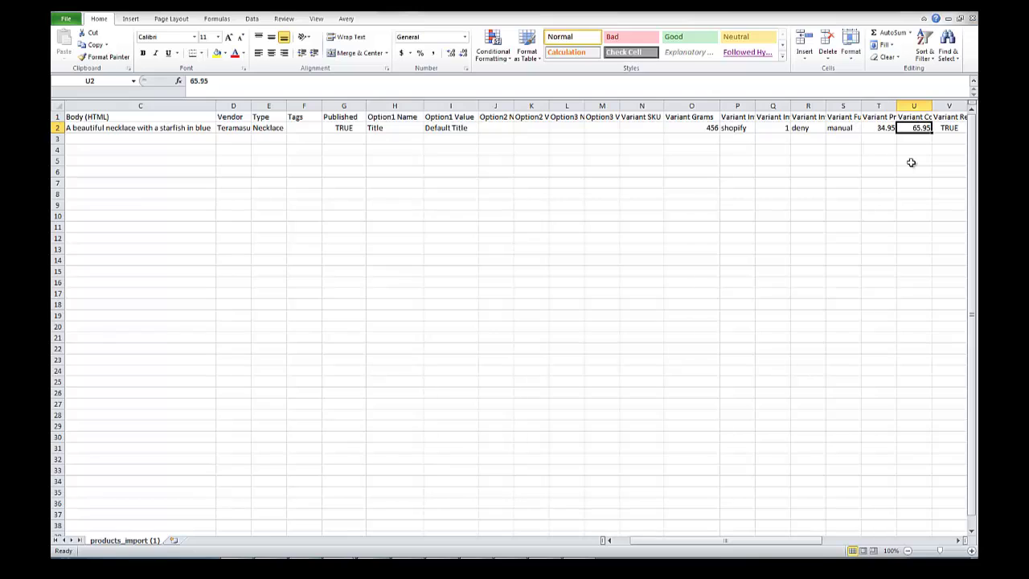
{"action": "key", "text": "Left"}
{"action": "key", "text": "Right"}
{"action": "key", "text": "Right"}
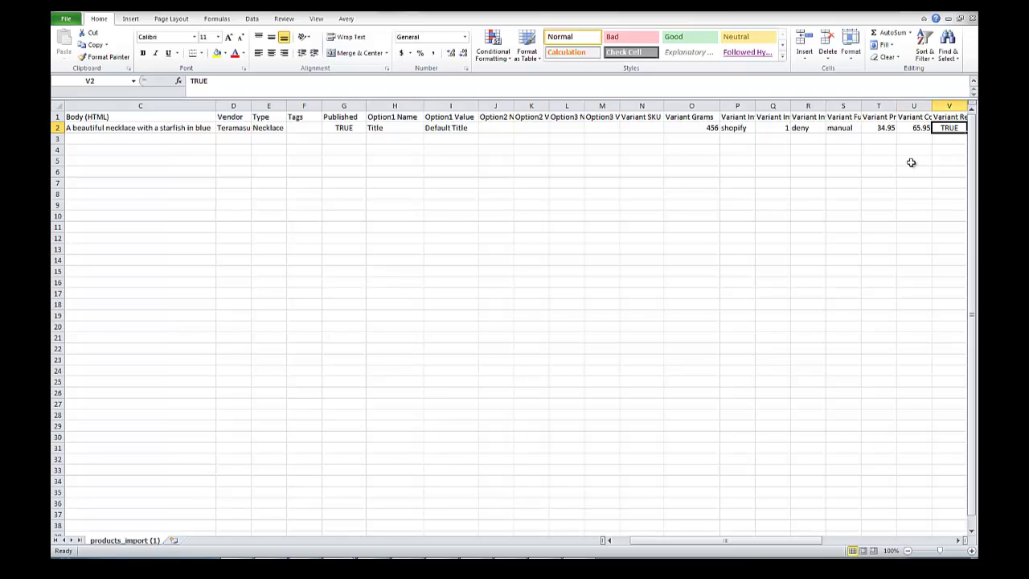
Step: Check the headers and row 2 values of columns V, W and X, including Variant Requires Shipping and Variant Taxable
{"action": "key", "text": "Up"}
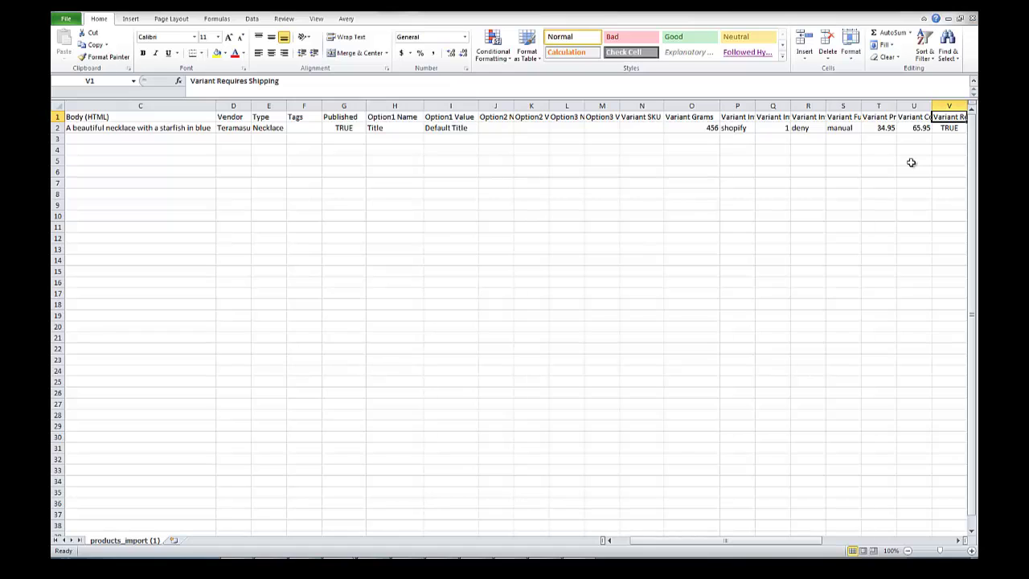
{"action": "key", "text": "Down"}
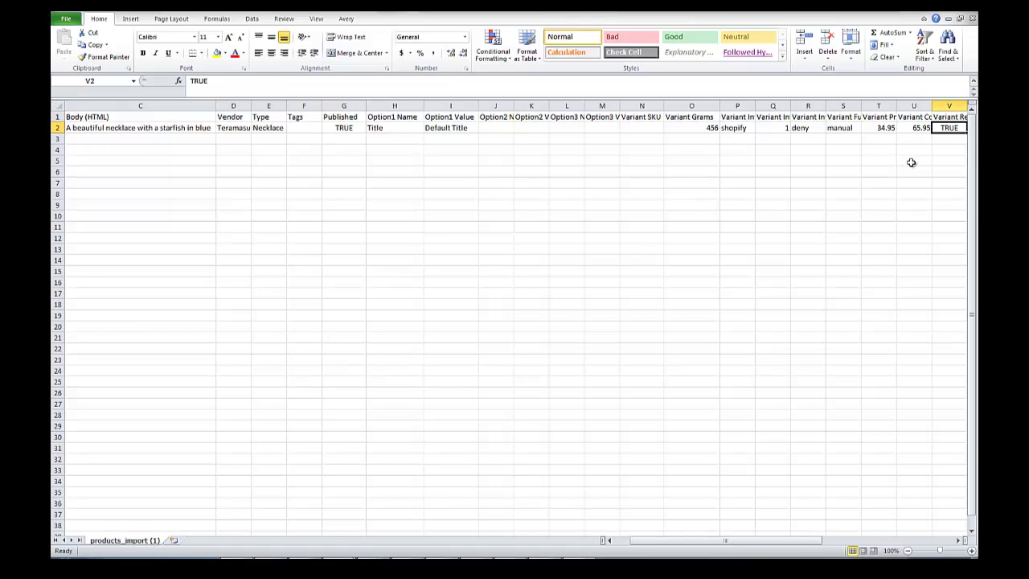
{"action": "key", "text": "Right"}
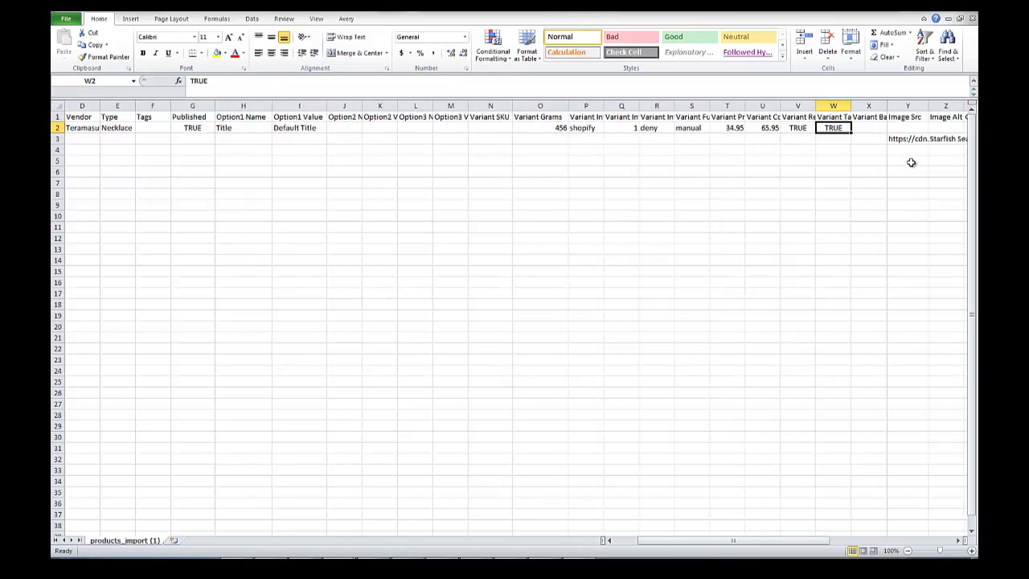
{"action": "key", "text": "Up"}
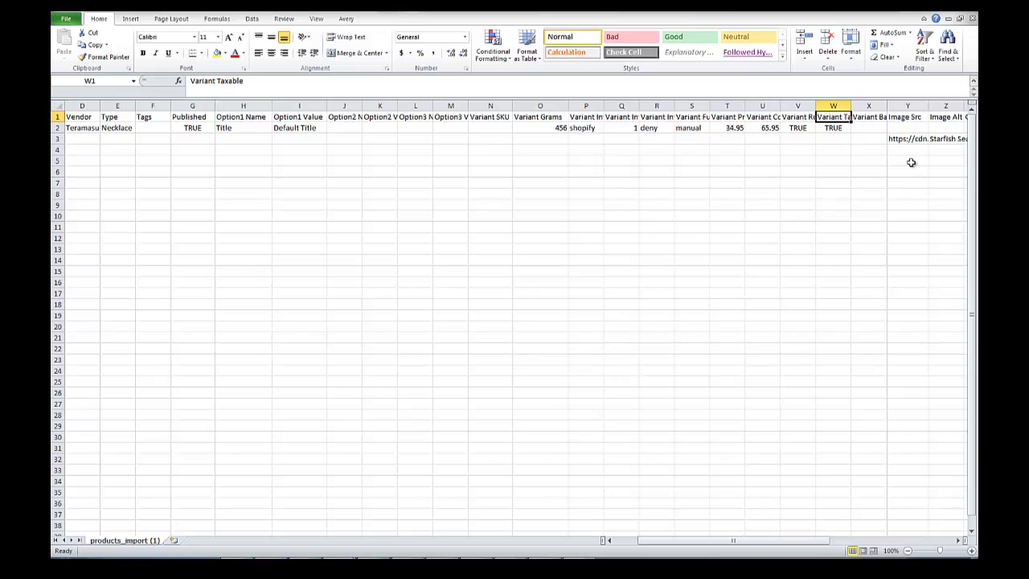
{"action": "key", "text": "Down"}
{"action": "key", "text": "Right"}
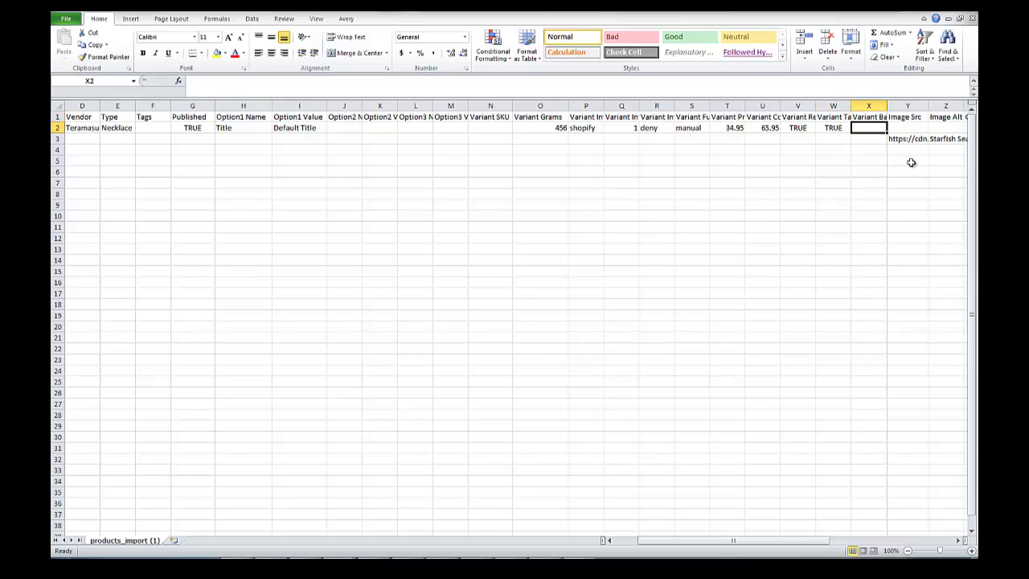
{"action": "key", "text": "Up"}
{"action": "key", "text": "Down"}
Step: Move the seahorse necklace image URL from cell Y3 up to Y2 under the Image Src header
{"action": "key", "text": "Right"}
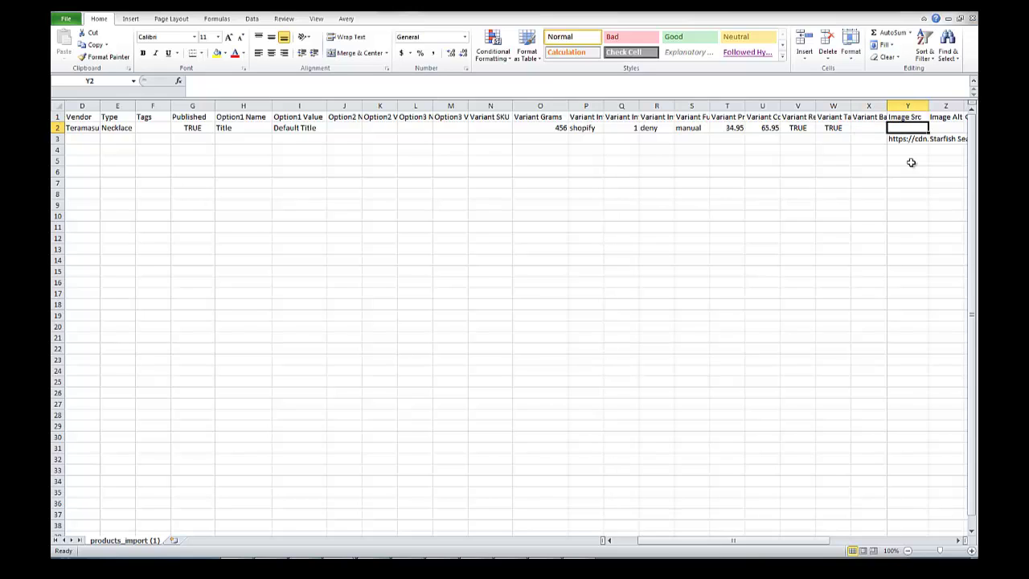
{"action": "key", "text": "Up"}
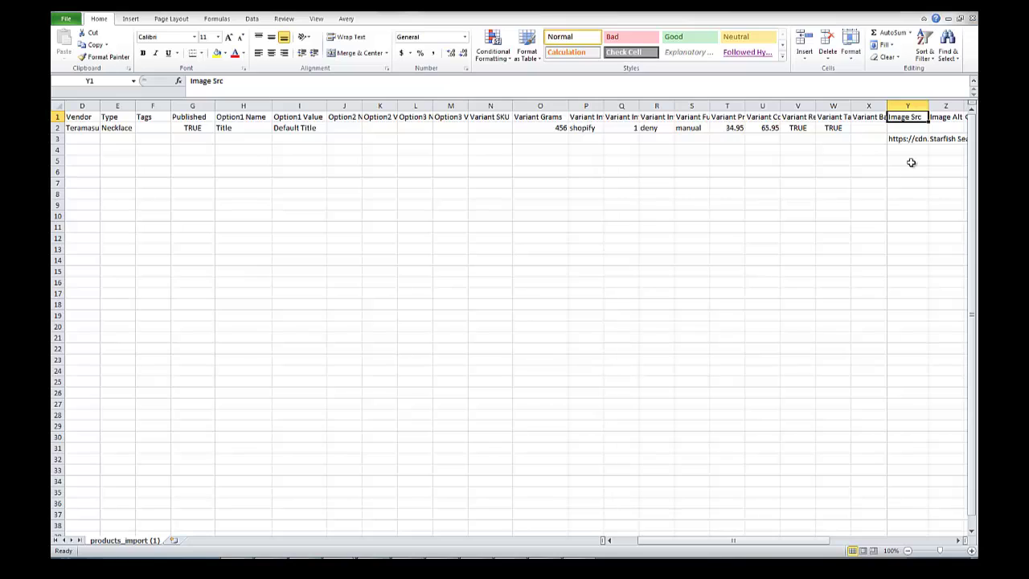
{"action": "key", "text": "Down"}
{"action": "key", "text": "Down"}
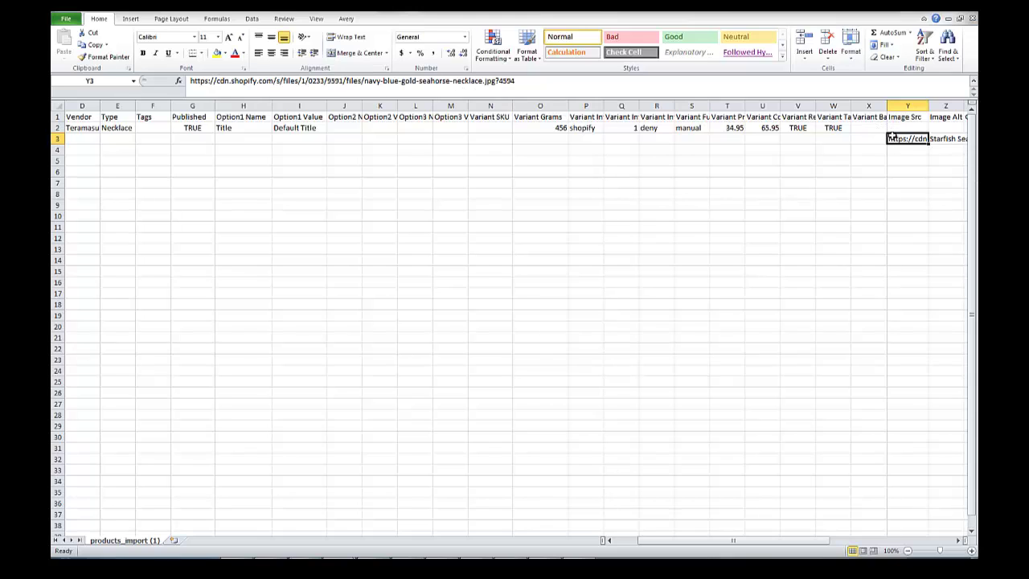
{"action": "left_click_drag", "start_coordinate": [893, 137], "coordinate": [890, 129]}
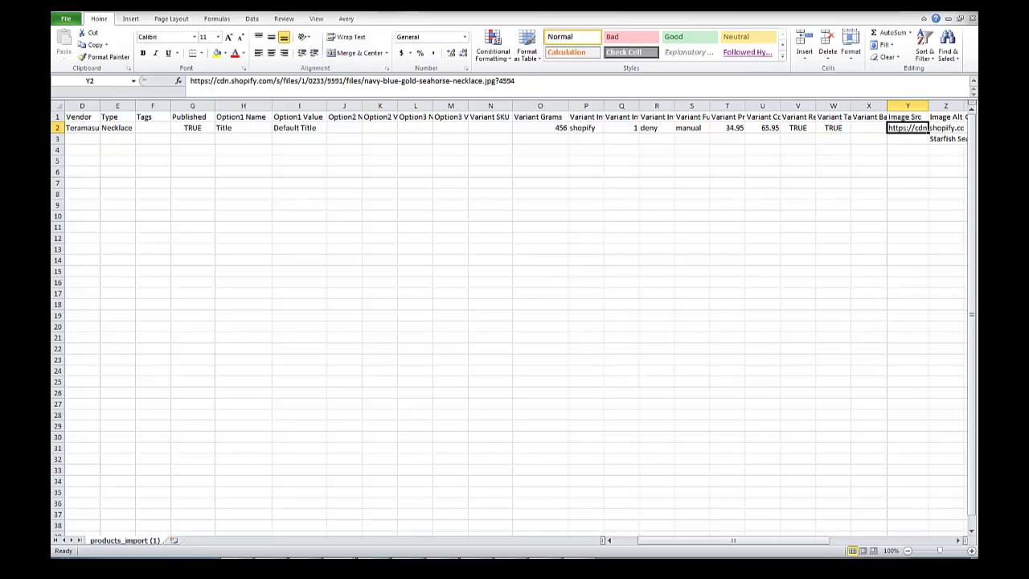
Step: Switch to the Shopify admin in the browser and select the URL of navy-blue-gold-seahorse-necklace.jpg on the Files page
{"action": "key", "text": "alt+Tab"}
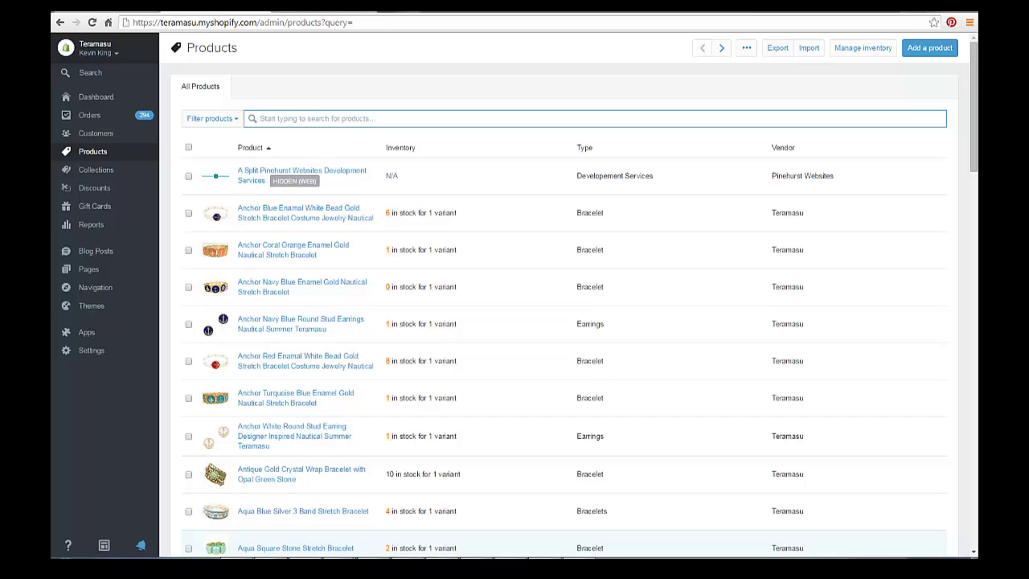
{"action": "left_click", "coordinate": [295, 11]}
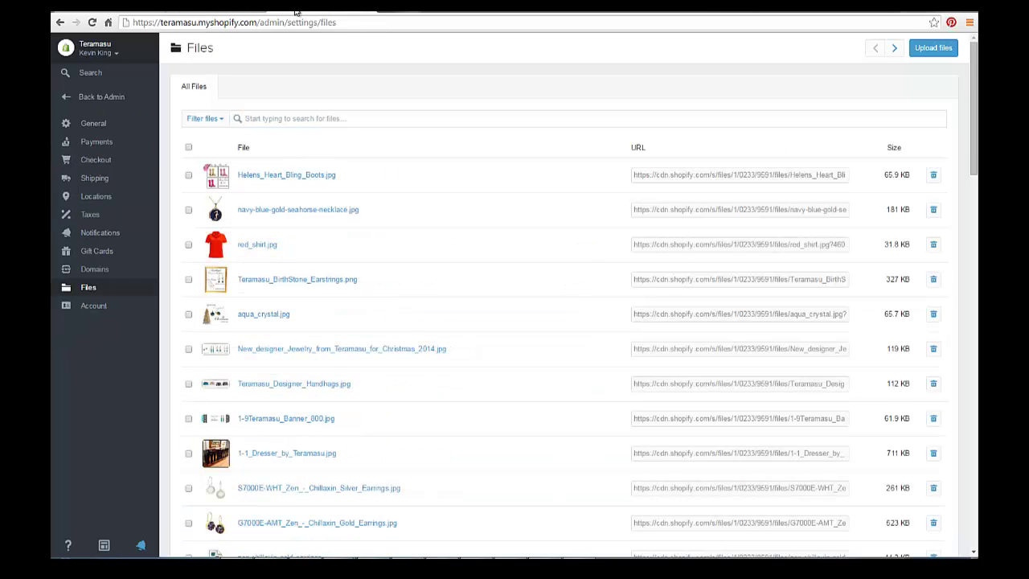
{"action": "left_click", "coordinate": [129, 11]}
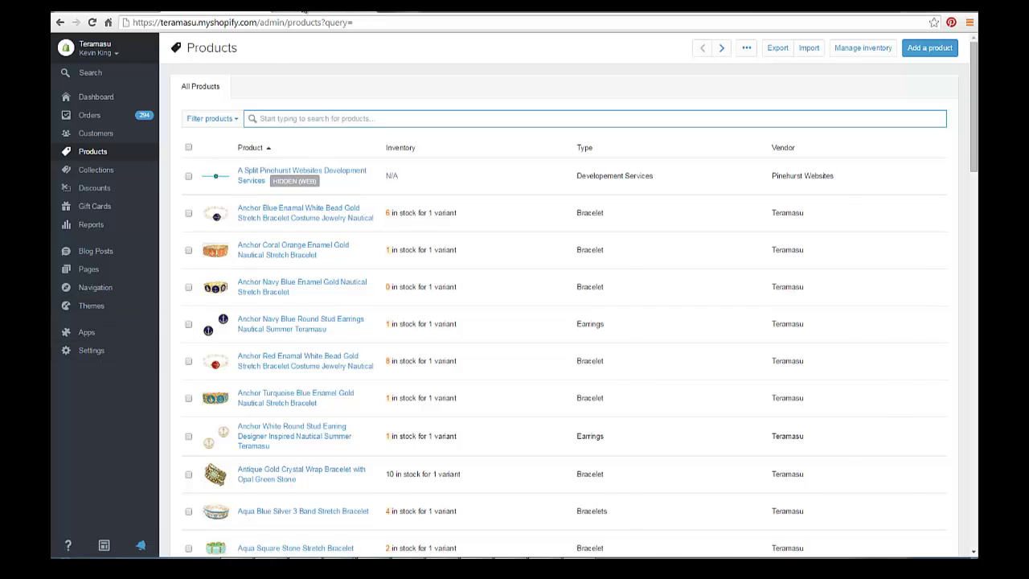
{"action": "left_click", "coordinate": [305, 11]}
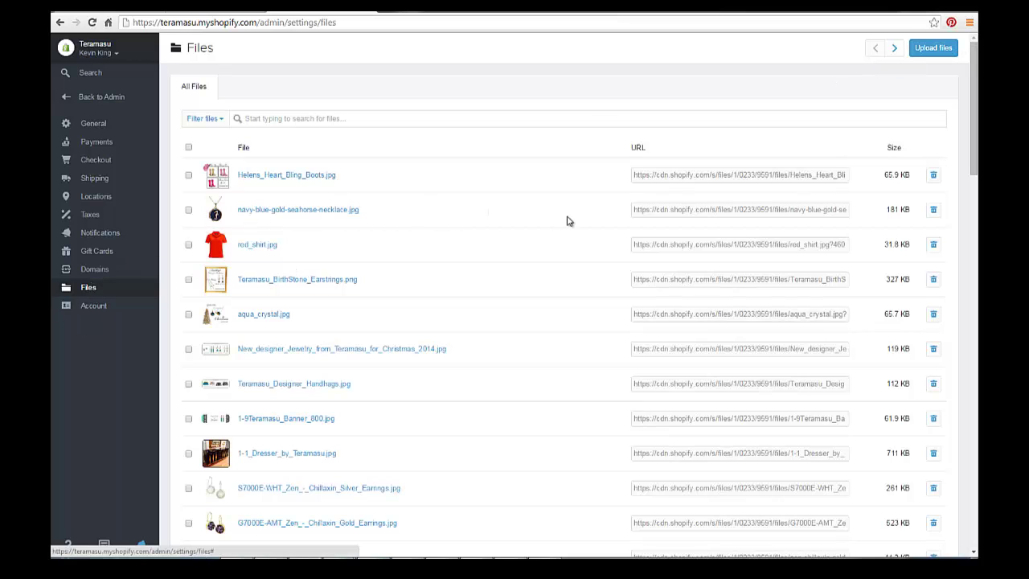
{"action": "left_click", "coordinate": [651, 216]}
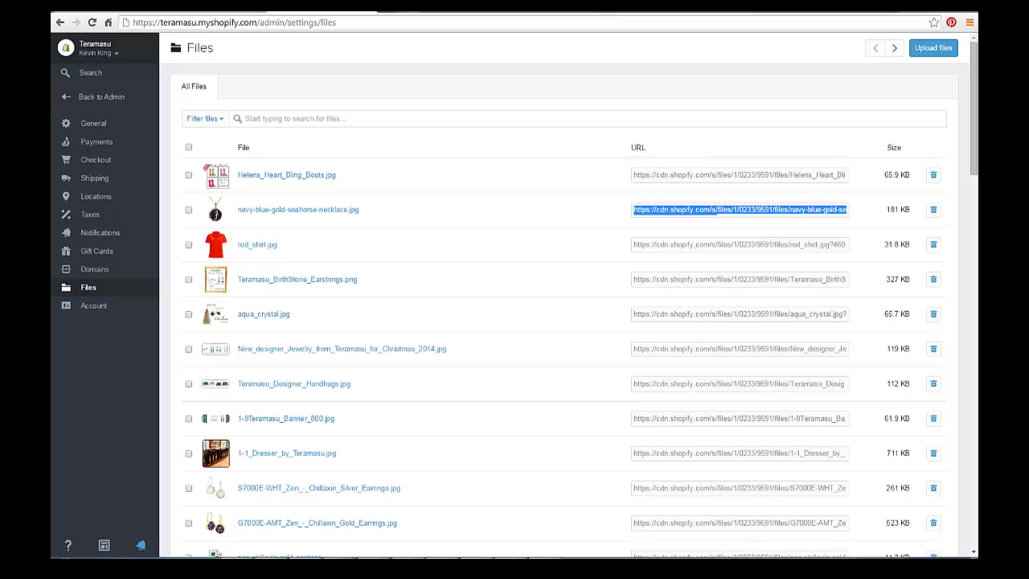
Step: Return to the products_import (1) workbook in Excel and move the necklace's alt text from cell Z3 up to Z2
{"action": "left_click", "coordinate": [386, 515]}
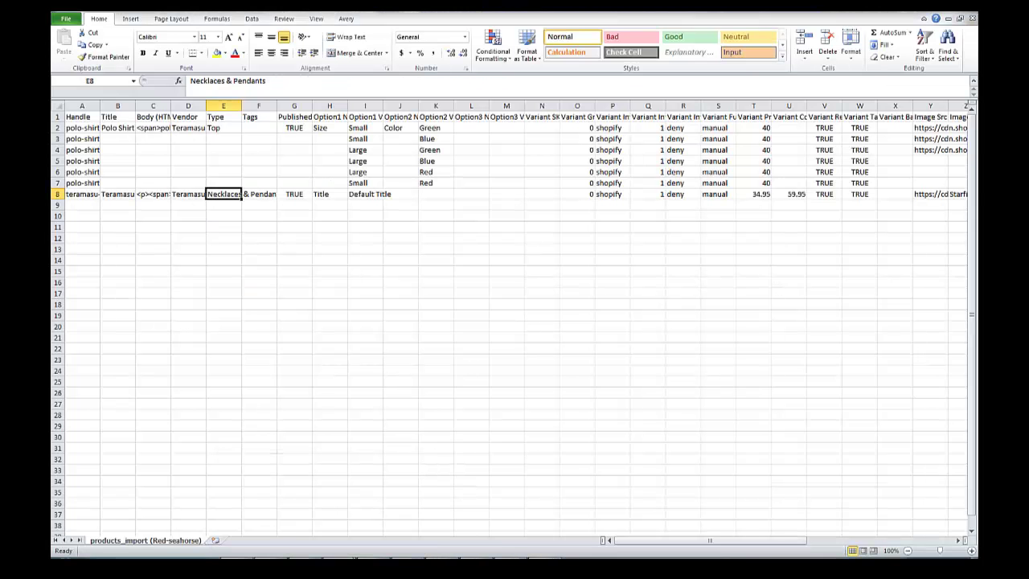
{"action": "mouse_move", "coordinate": [337, 555]}
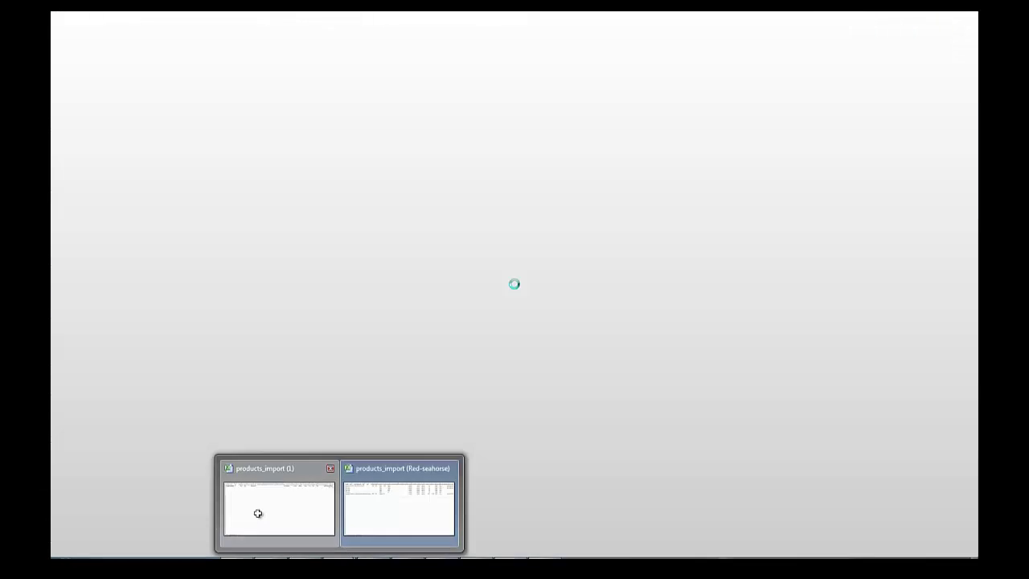
{"action": "left_click", "coordinate": [258, 513]}
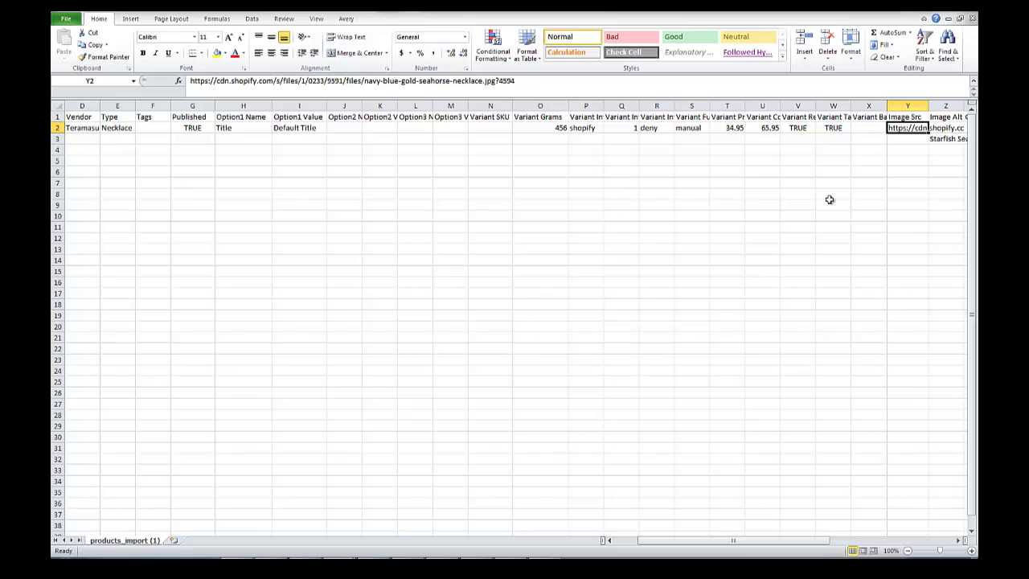
{"action": "key", "text": "Right"}
{"action": "key", "text": "Down"}
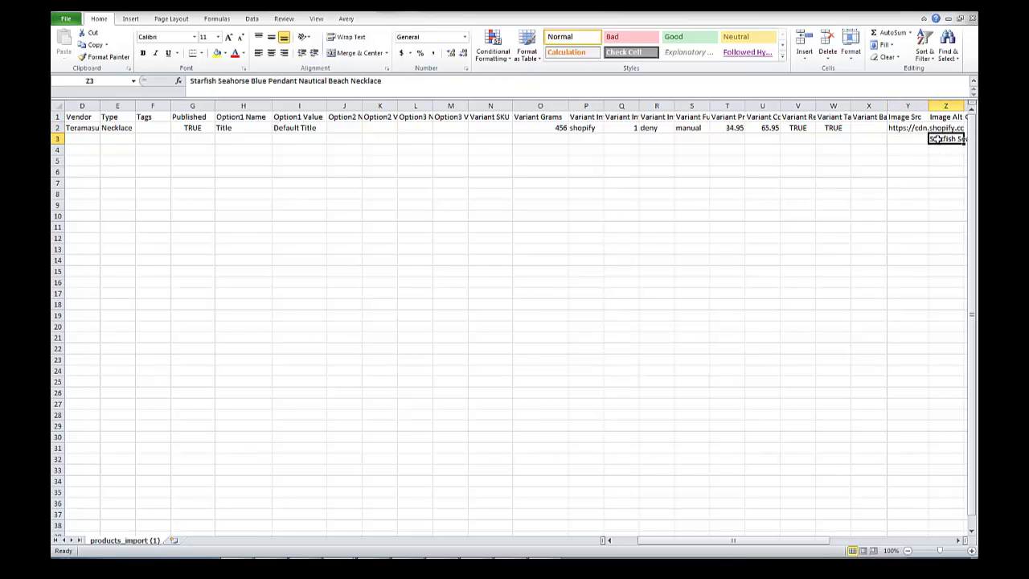
{"action": "left_click_drag", "start_coordinate": [934, 137], "coordinate": [934, 127]}
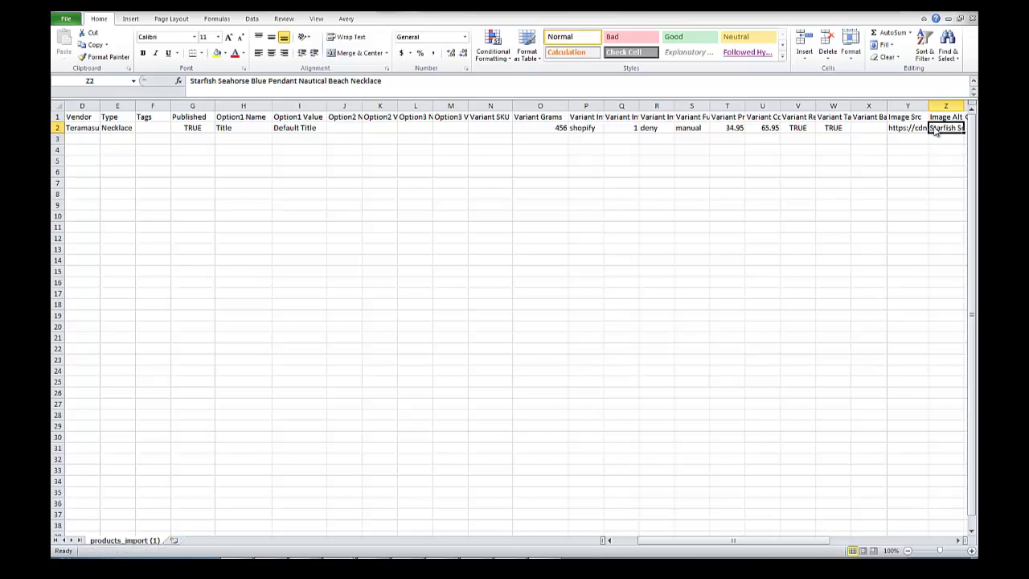
Step: Dismiss the Windows color scheme message and check the Image Alt Text header against cells Y2 and Z2
{"action": "left_click", "coordinate": [653, 167]}
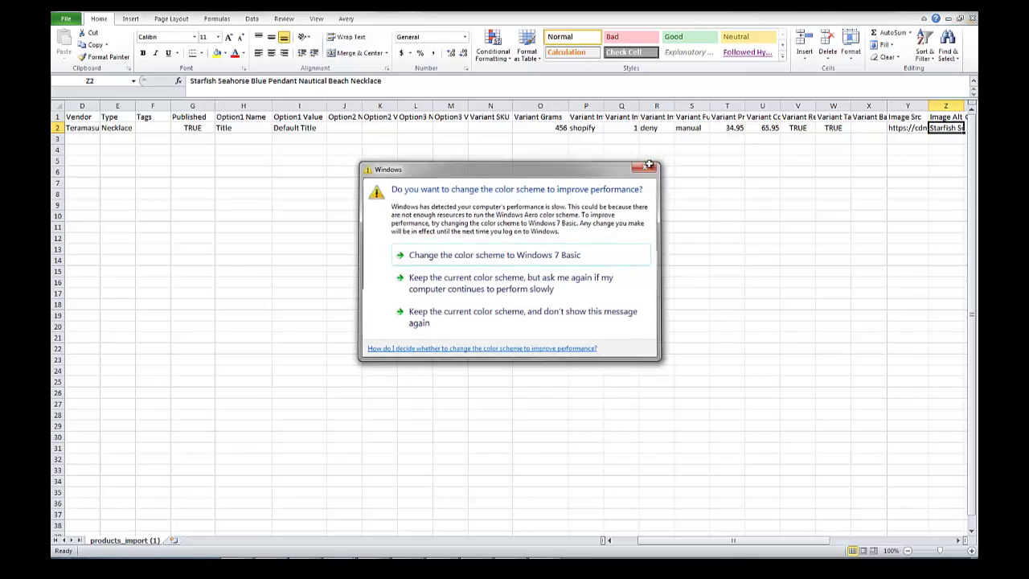
{"action": "left_click", "coordinate": [946, 117]}
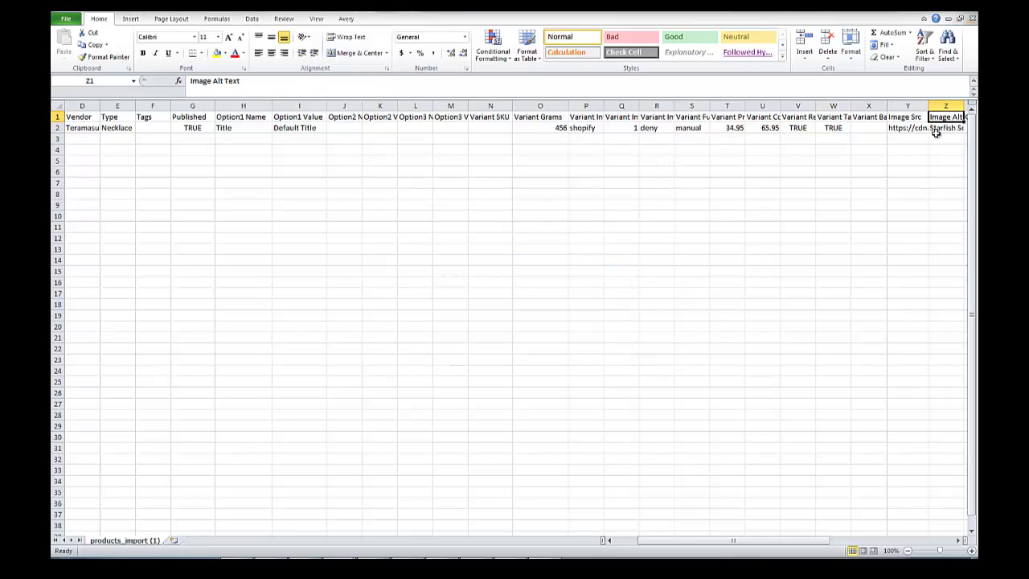
{"action": "left_click", "coordinate": [938, 133]}
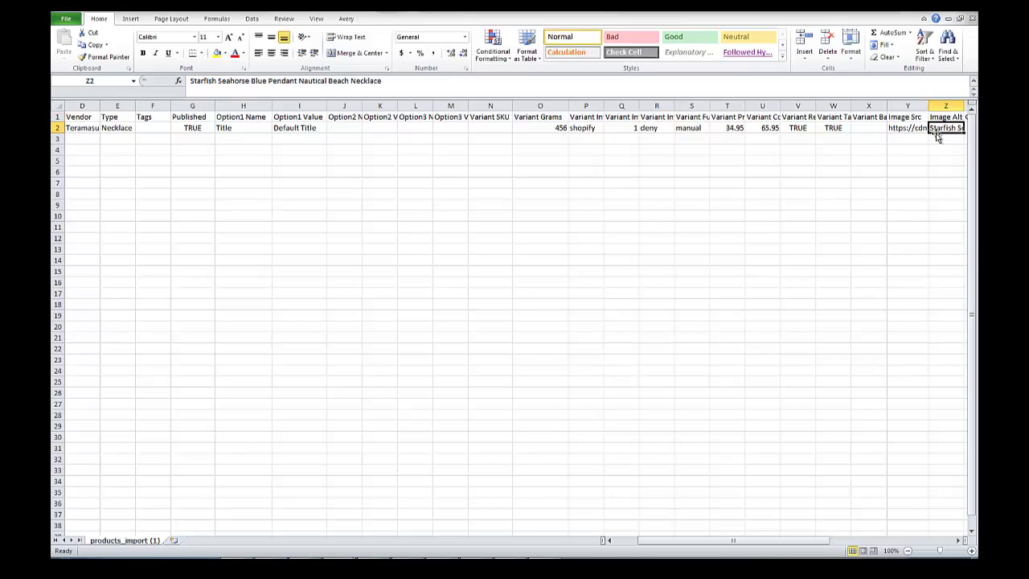
{"action": "left_click", "coordinate": [909, 128]}
{"action": "left_click", "coordinate": [937, 133]}
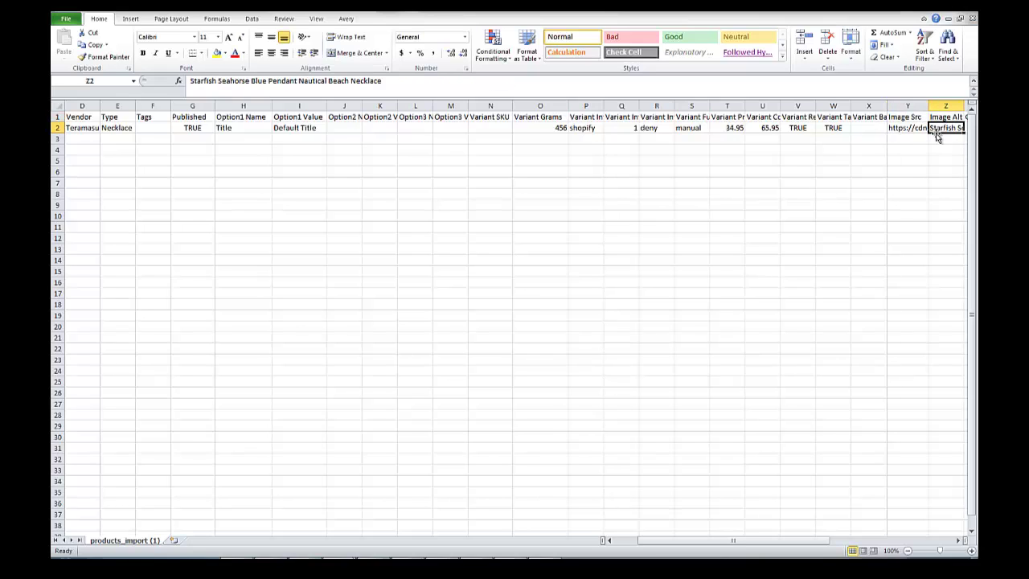
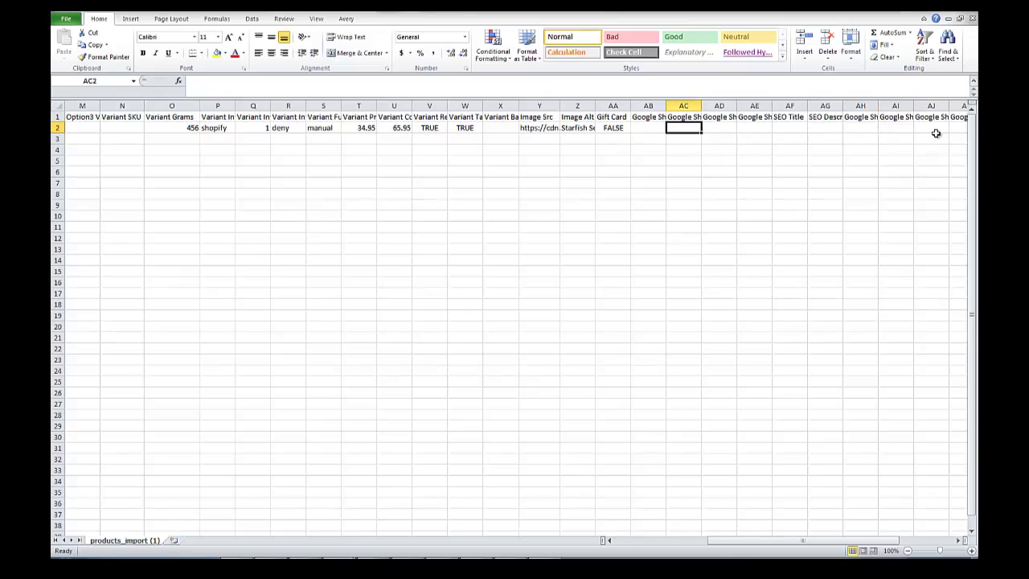
Step: Review the Google Shopping and SEO column headers in row 1 through Google Shopping / Custom Label 4 in AP1
{"action": "key", "text": "Up"}
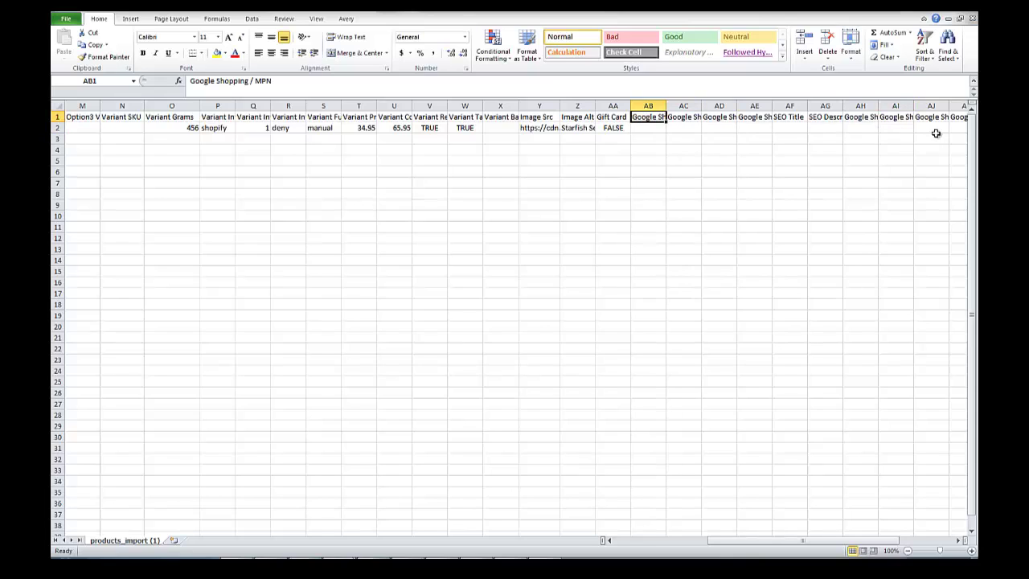
{"action": "key", "text": "Right"}
{"action": "key", "text": "Right"}
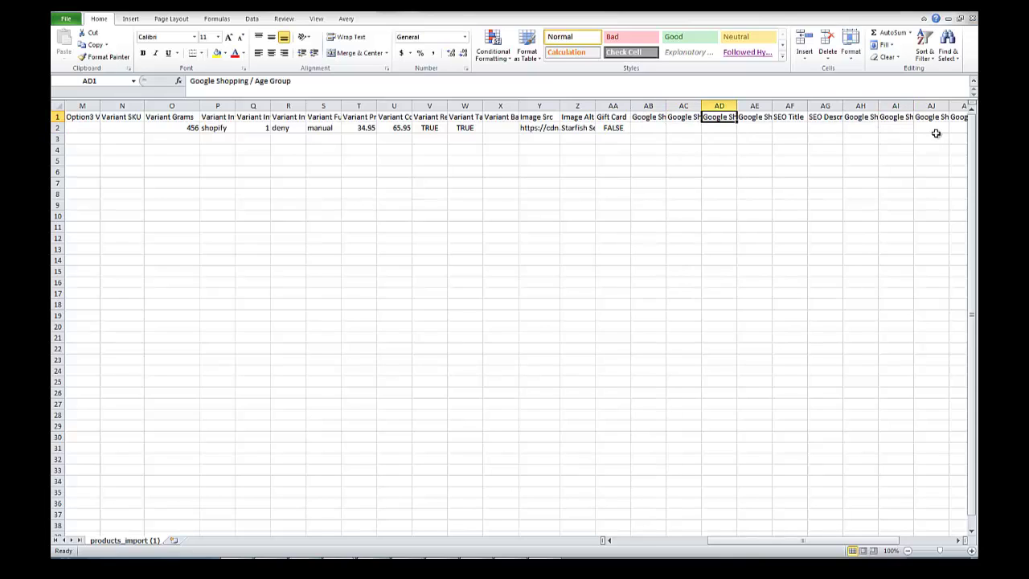
{"action": "key", "text": "Right"}
{"action": "key", "text": "Right"}
{"action": "key", "text": "Right"}
{"action": "key", "text": "Right"}
{"action": "key", "text": "Right"}
{"action": "key", "text": "Right"}
{"action": "key", "text": "Right"}
{"action": "key", "text": "Right"}
{"action": "key", "text": "Right"}
{"action": "key", "text": "Right"}
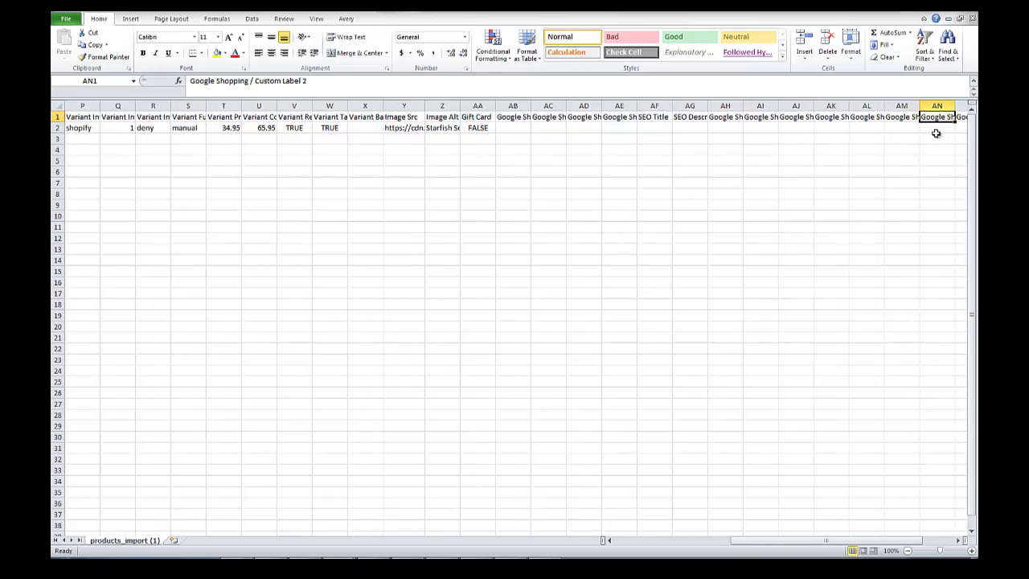
{"action": "key", "text": "Right"}
{"action": "key", "text": "Right"}
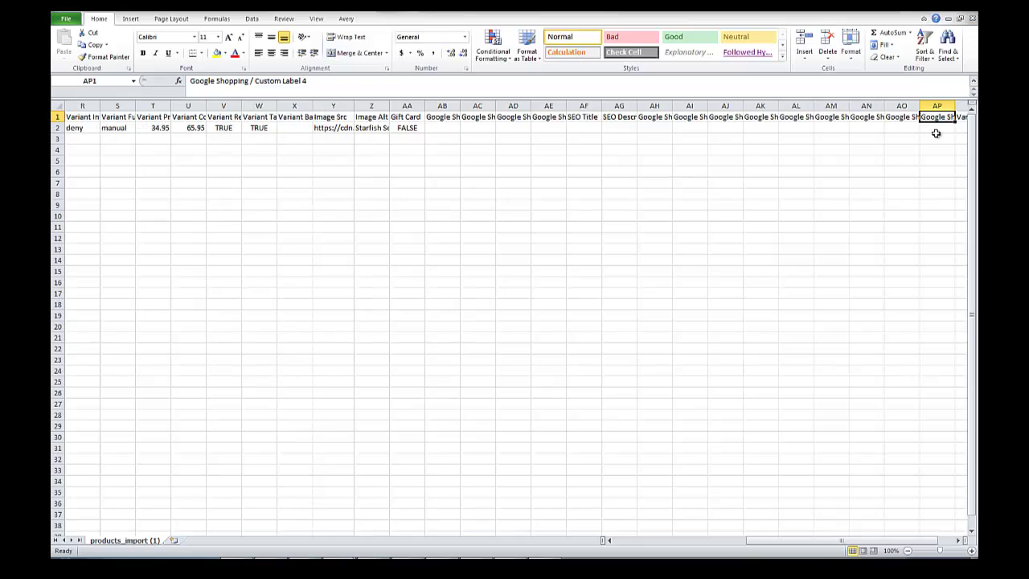
Step: Check the Variant Image and Variant Weight Unit headers and their row 2 cells AQ2 and AR2
{"action": "key", "text": "Right"}
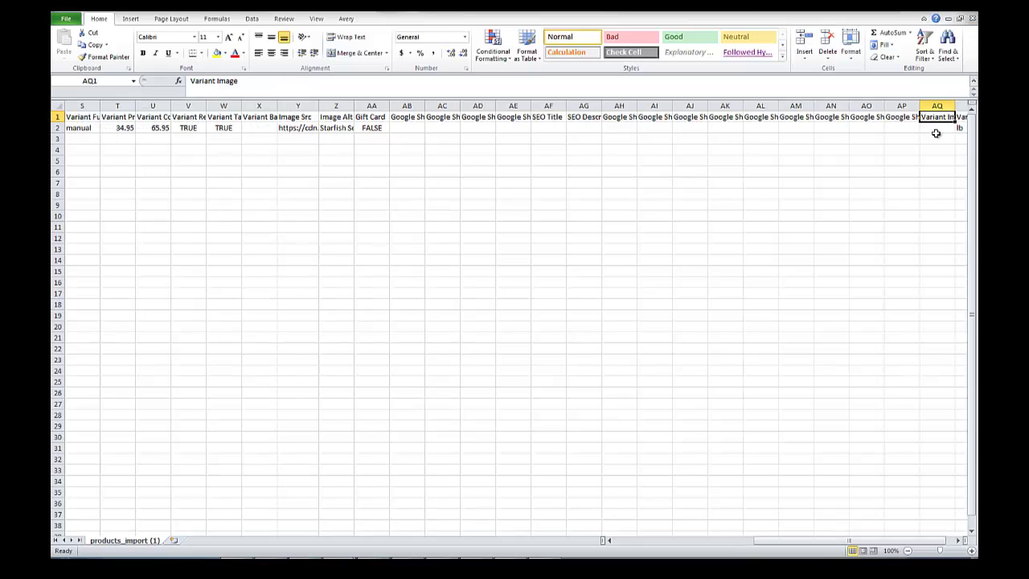
{"action": "key", "text": "Down"}
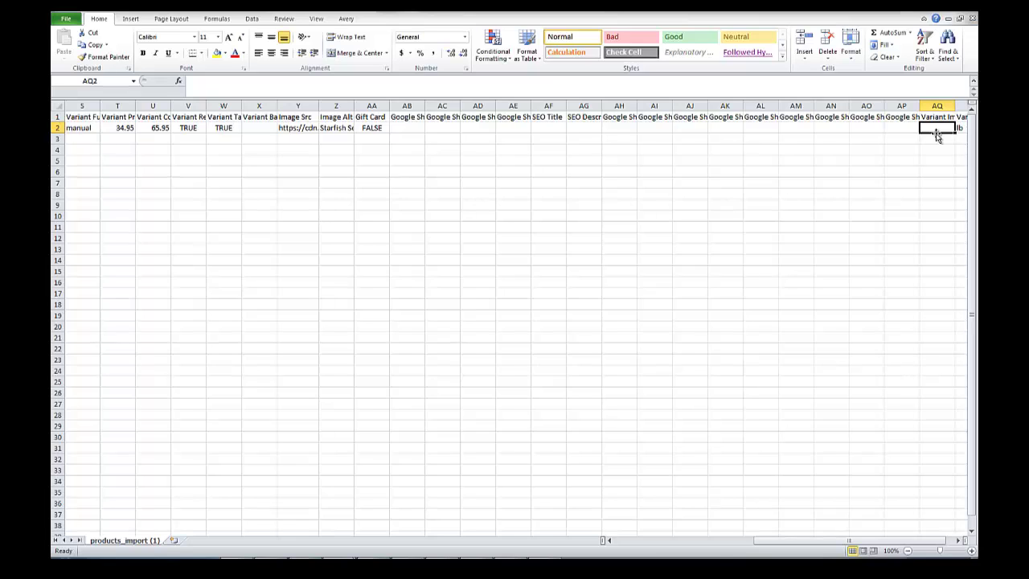
{"action": "key", "text": "Right"}
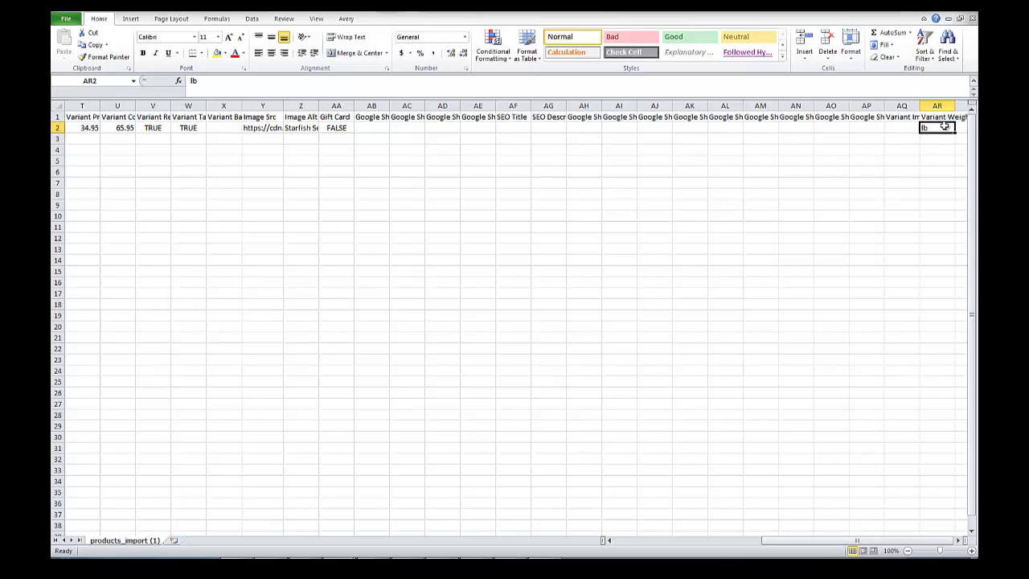
{"action": "key", "text": "Tab"}
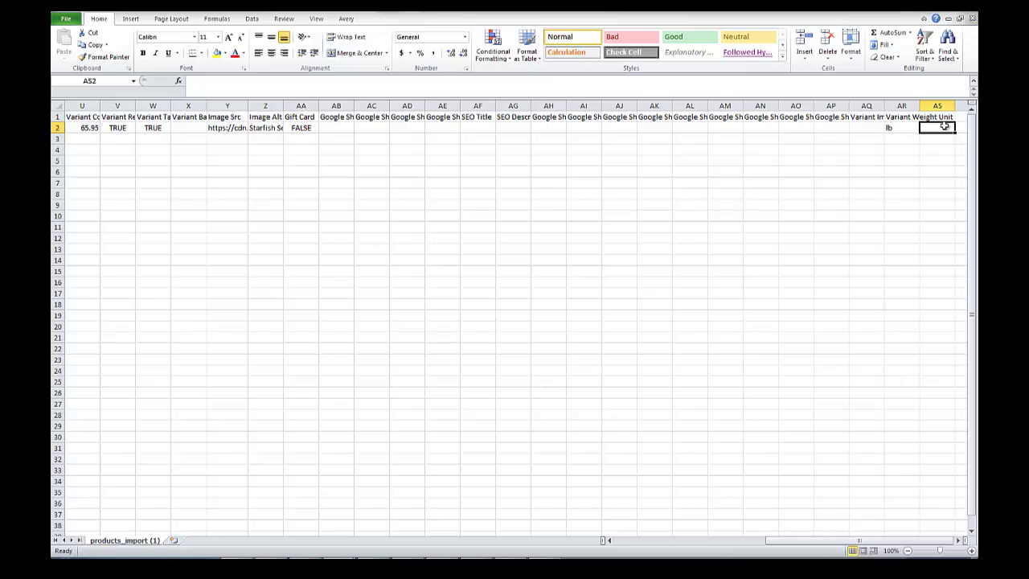
{"action": "key", "text": "Up"}
{"action": "key", "text": "Left"}
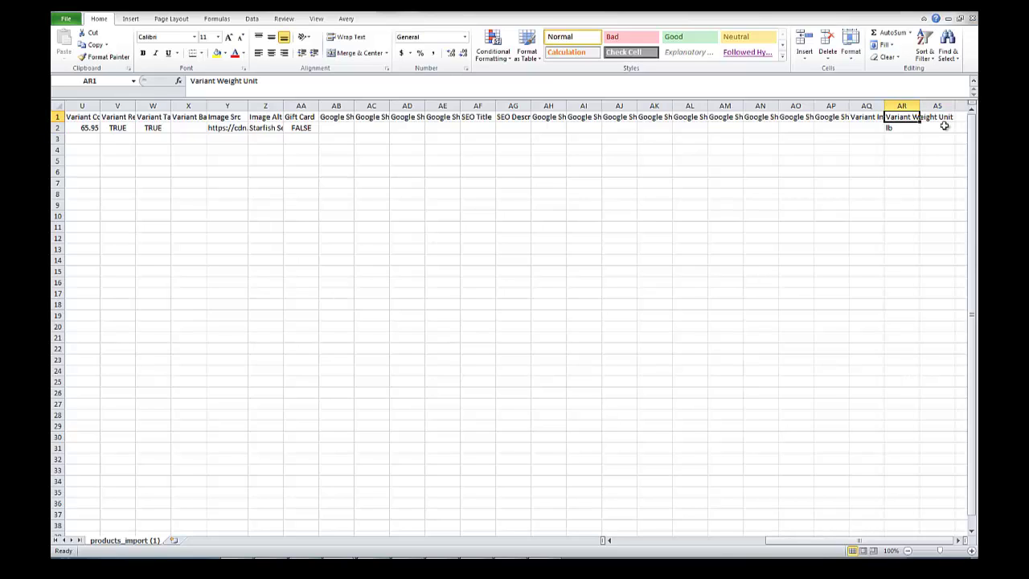
{"action": "key", "text": "Down"}
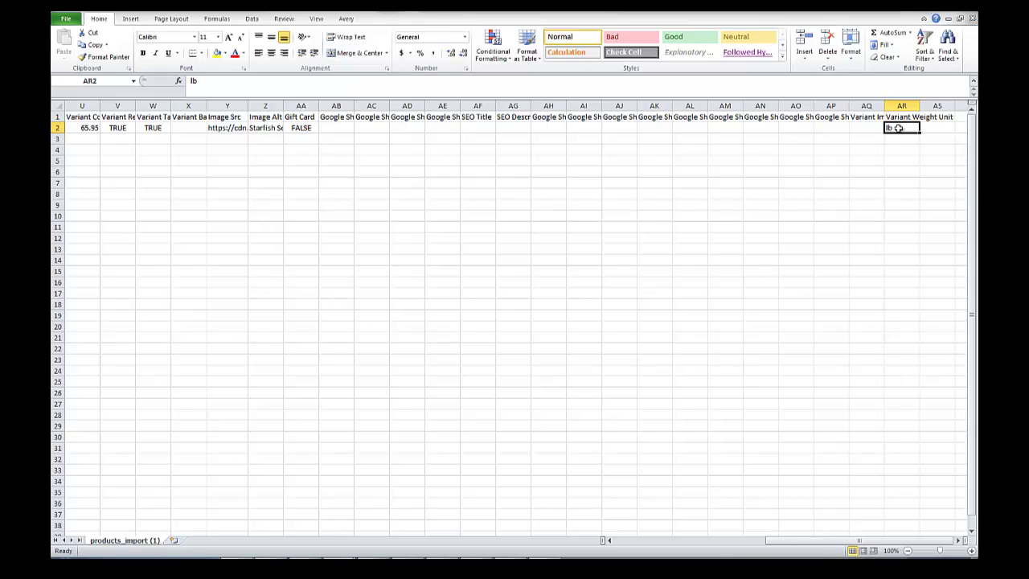
Step: Look back over the necklace's row 2 entries from AR2 to the Handle in cell A2
{"action": "key", "text": "Left"}
{"action": "key", "text": "Left"}
{"action": "key", "text": "Left"}
{"action": "key", "text": "Left"}
{"action": "key", "text": "Left"}
{"action": "key", "text": "Left"}
{"action": "key", "text": "Left"}
{"action": "key", "text": "Left"}
{"action": "key", "text": "Left"}
{"action": "key", "text": "Left"}
{"action": "key", "text": "Left"}
{"action": "key", "text": "Left"}
{"action": "key", "text": "Left"}
{"action": "key", "text": "Left"}
{"action": "key", "text": "Left"}
{"action": "key", "text": "Left"}
{"action": "key", "text": "Left"}
{"action": "key", "text": "Left"}
{"action": "key", "text": "Left"}
{"action": "key", "text": "Left"}
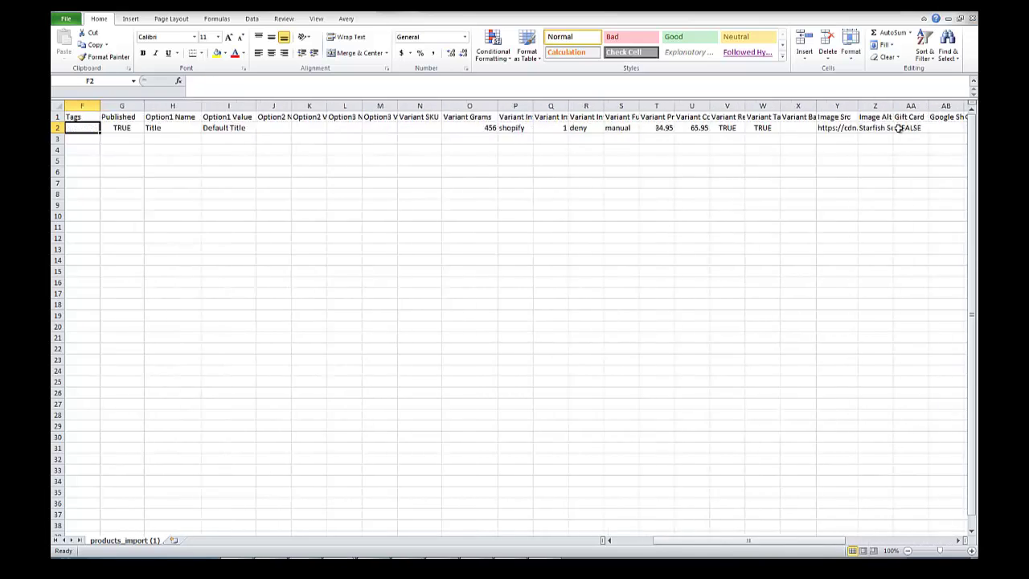
{"action": "key", "text": "Left"}
{"action": "key", "text": "Left"}
{"action": "key", "text": "Left"}
{"action": "key", "text": "Left"}
{"action": "key", "text": "Left"}
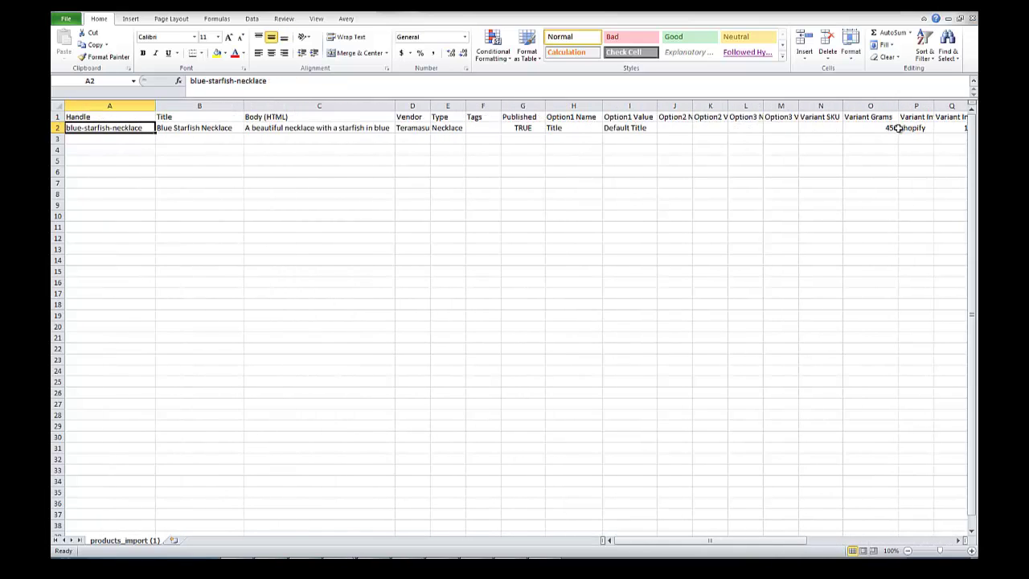
Step: Save a copy of the workbook to the Desktop as products_import (Demo) in CSV (Comma delimited) format
{"action": "left_click", "coordinate": [66, 18]}
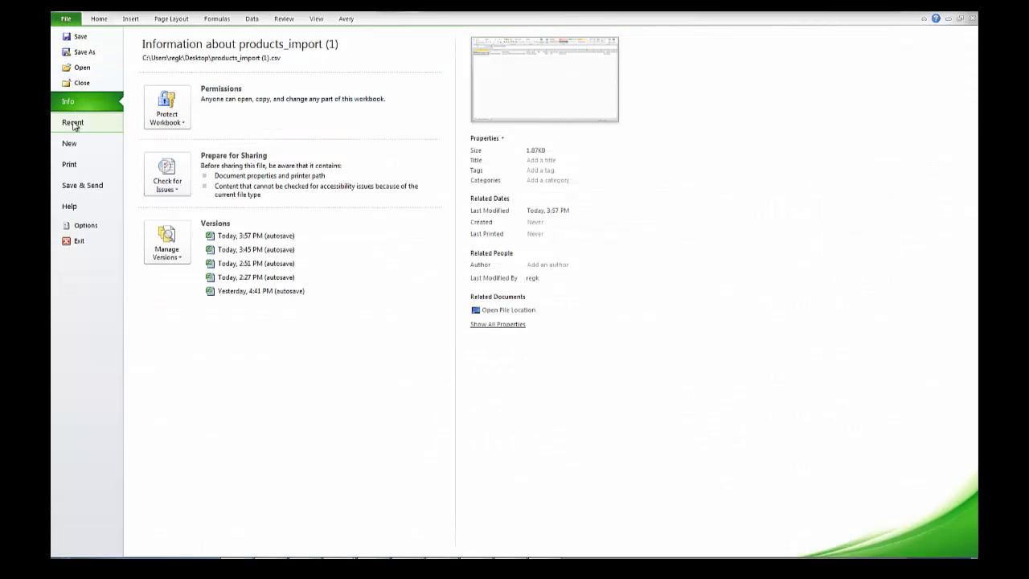
{"action": "left_click", "coordinate": [82, 52]}
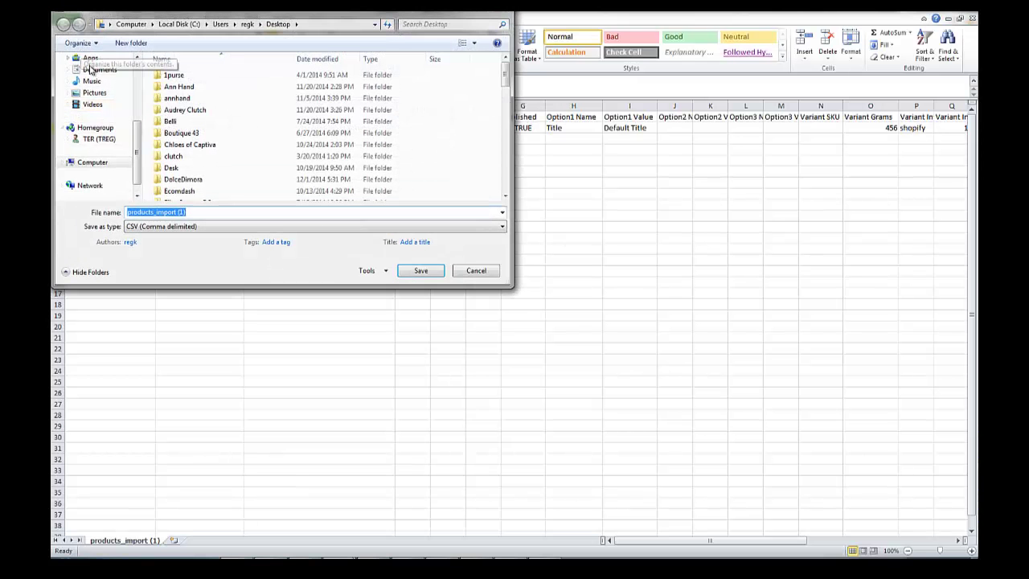
{"action": "scroll", "coordinate": [121, 85], "scroll_direction": "up", "scroll_amount": 5}
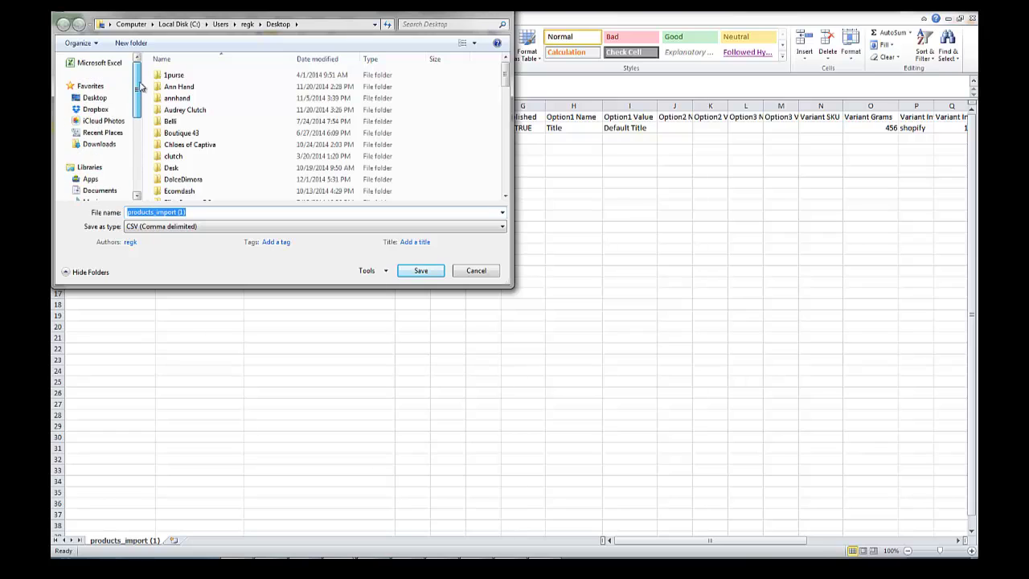
{"action": "left_click", "coordinate": [94, 97]}
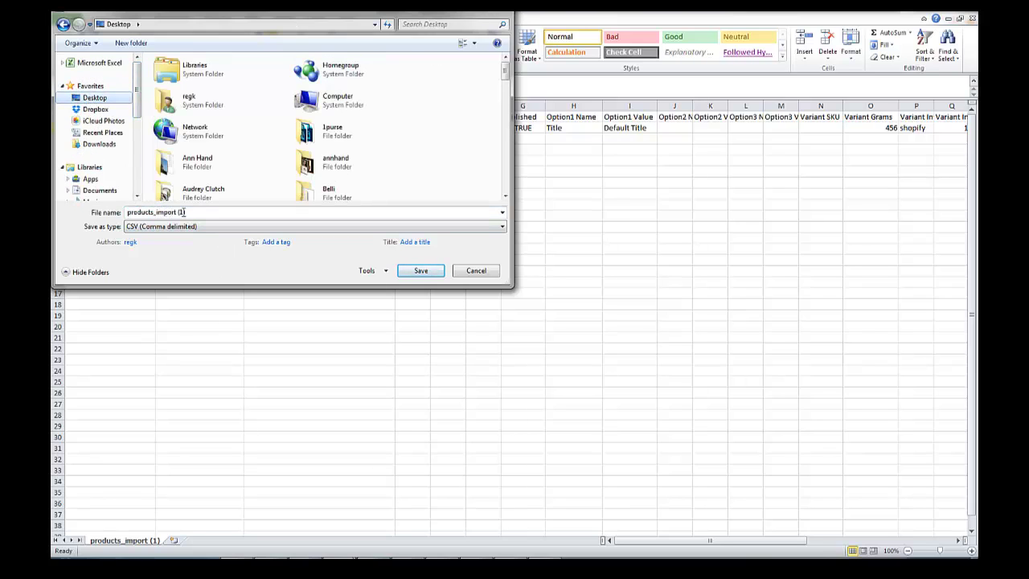
{"action": "left_click", "coordinate": [176, 211]}
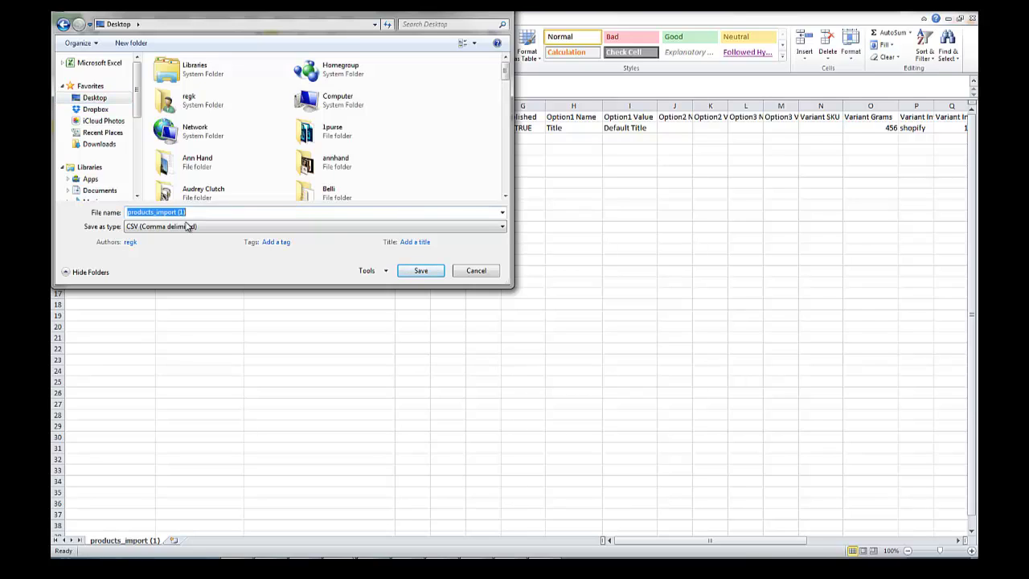
{"action": "key", "text": "Tab"}
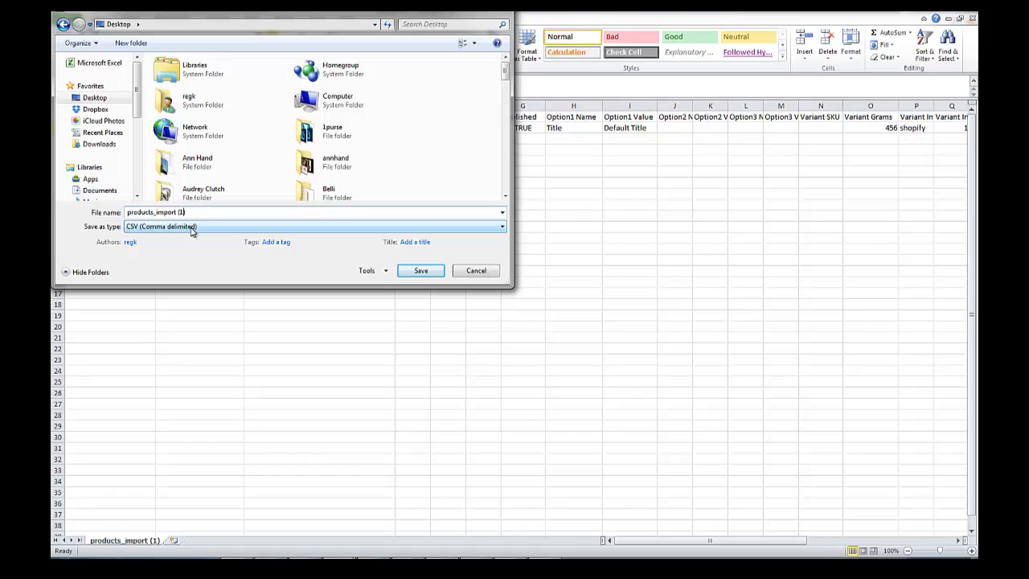
{"action": "key", "text": "BackSpace"}
{"action": "type", "text": "Demo"}
{"action": "left_click", "coordinate": [431, 276]}
{"action": "left_click", "coordinate": [465, 318]}
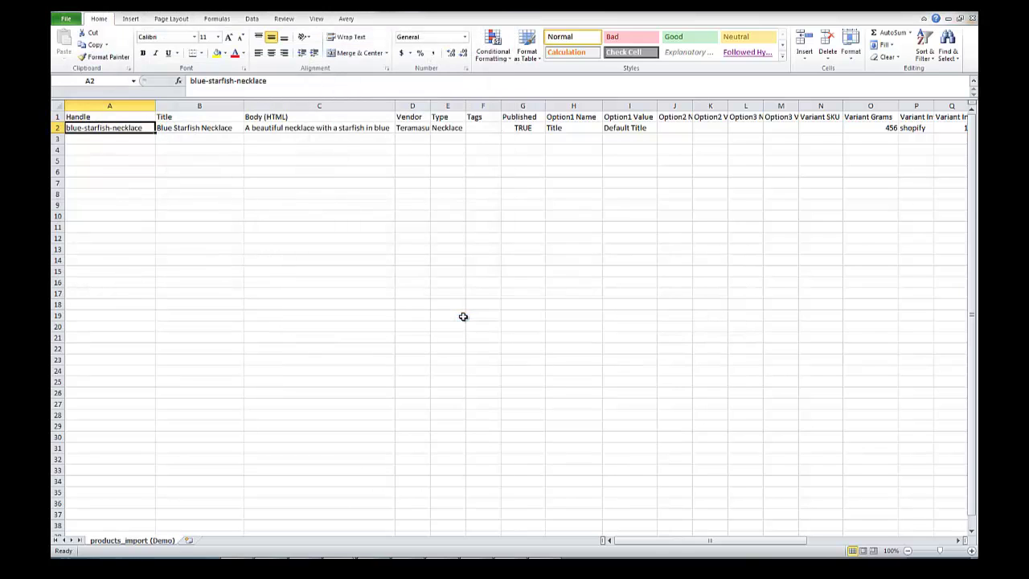
Step: Switch to the Shopify admin in the browser and open the CSV product import on the Products page
{"action": "key", "text": "alt+Tab"}
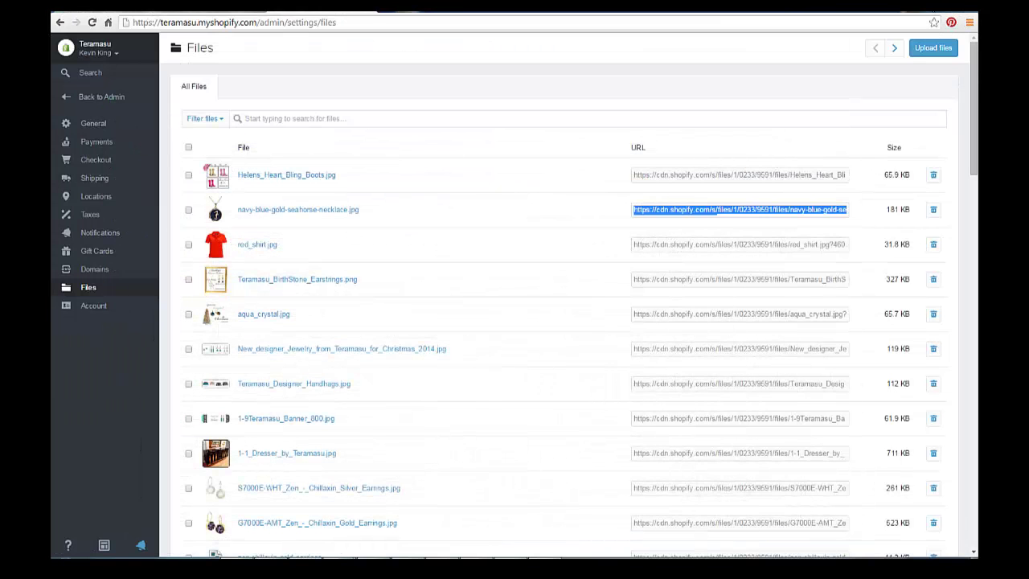
{"action": "left_click", "coordinate": [102, 97]}
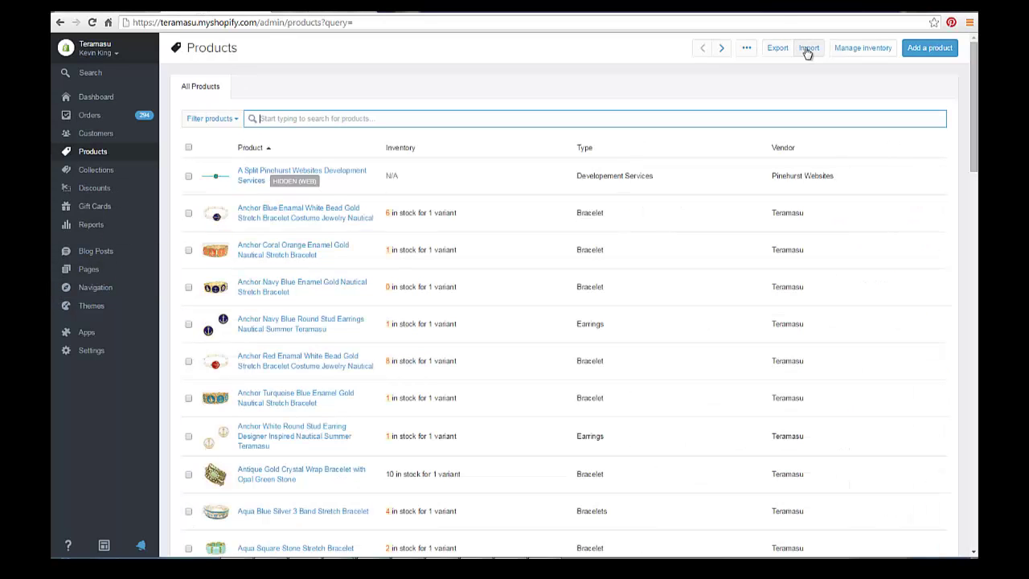
{"action": "left_click", "coordinate": [806, 48]}
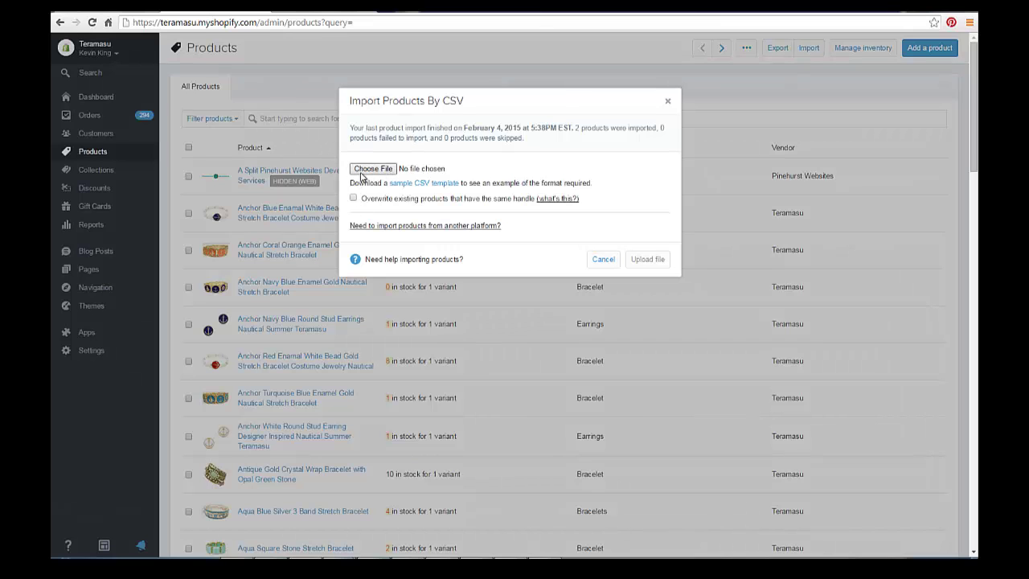
Step: Upload products_import (Demo).csv from the Desktop and start importing its product
{"action": "left_click", "coordinate": [359, 169]}
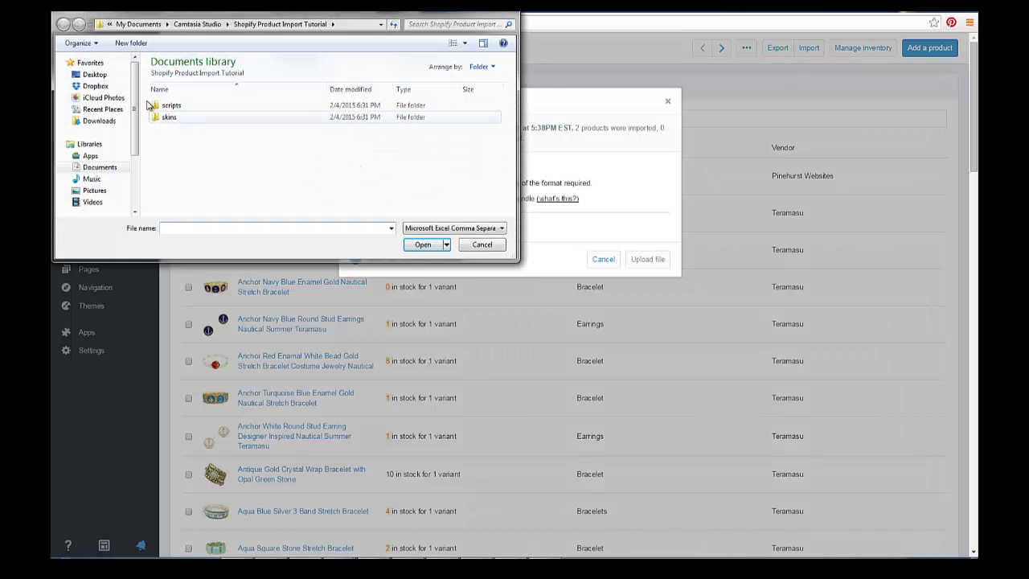
{"action": "left_click", "coordinate": [90, 75]}
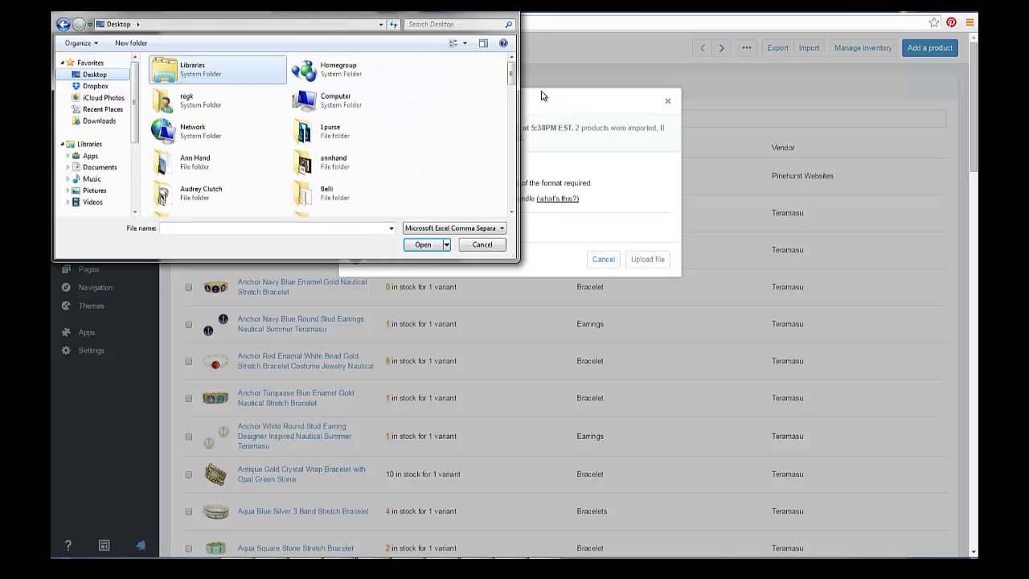
{"action": "left_click_drag", "start_coordinate": [511, 74], "coordinate": [511, 204]}
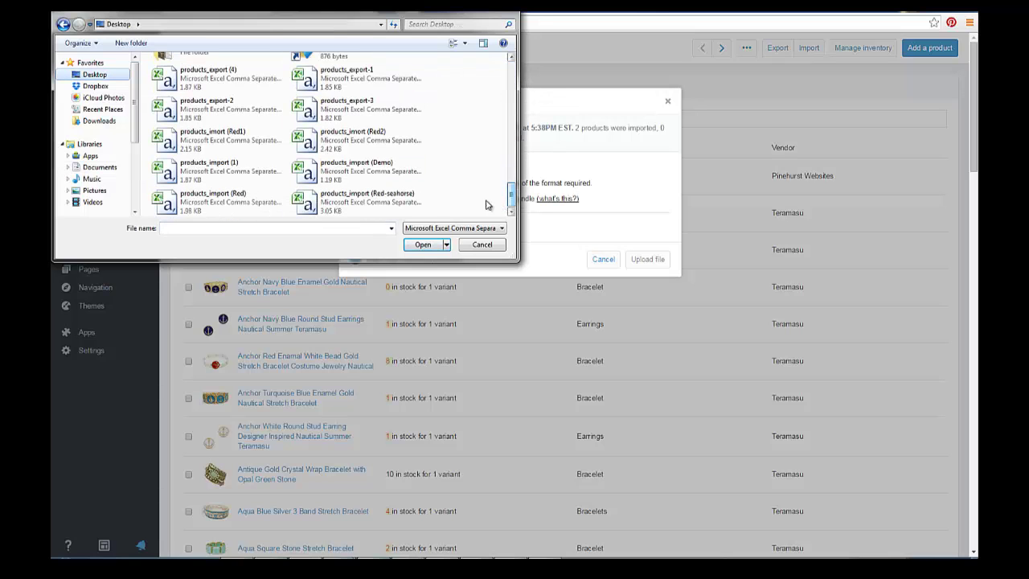
{"action": "double_click", "coordinate": [328, 166]}
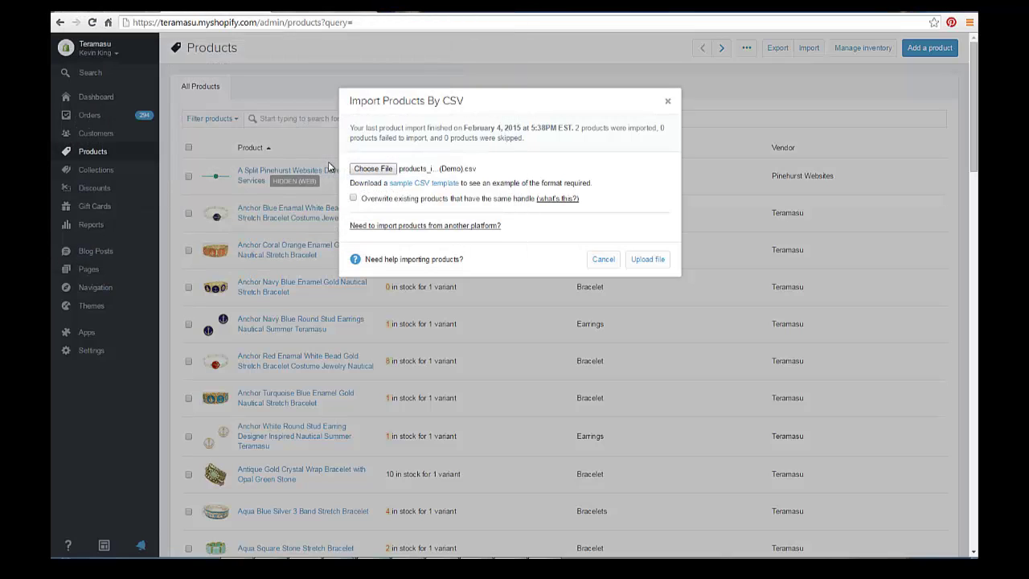
{"action": "left_click", "coordinate": [646, 261]}
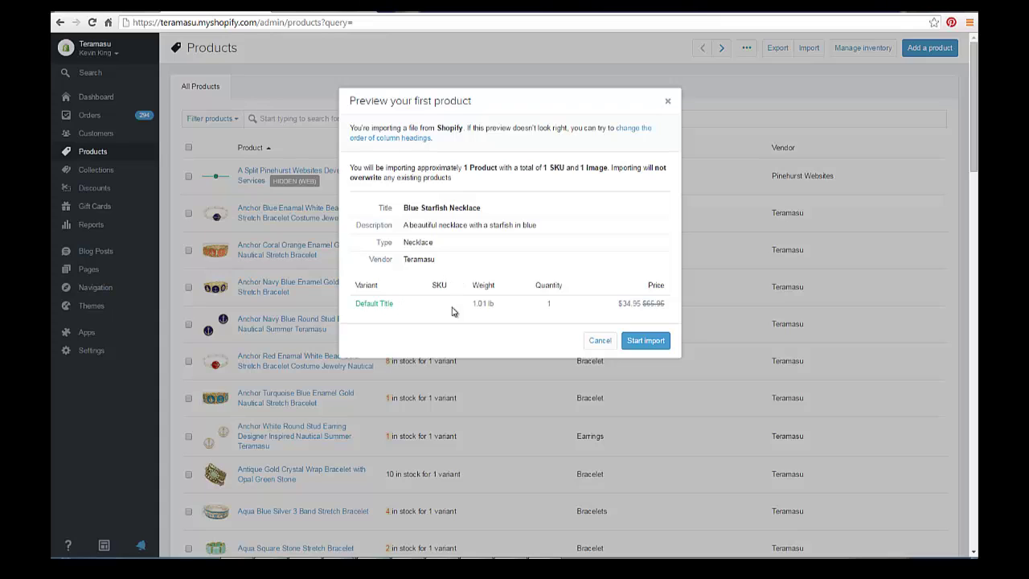
{"action": "left_click", "coordinate": [647, 341]}
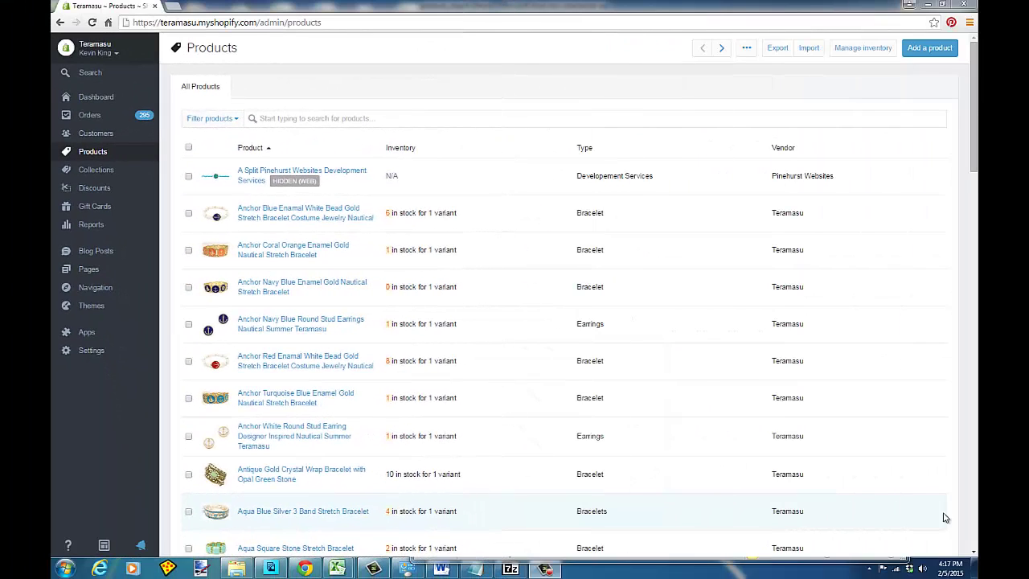
Step: Find the Blue Starfish Necklace with the product search "blue star" and view its page on the website
{"action": "left_click", "coordinate": [283, 117]}
{"action": "type", "text": "blue"}
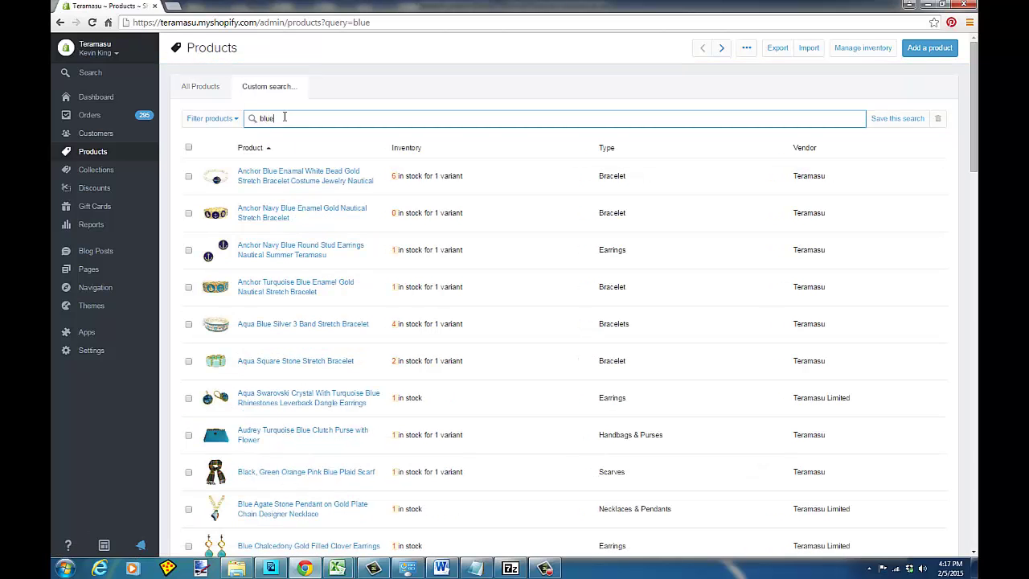
{"action": "type", "text": " star"}
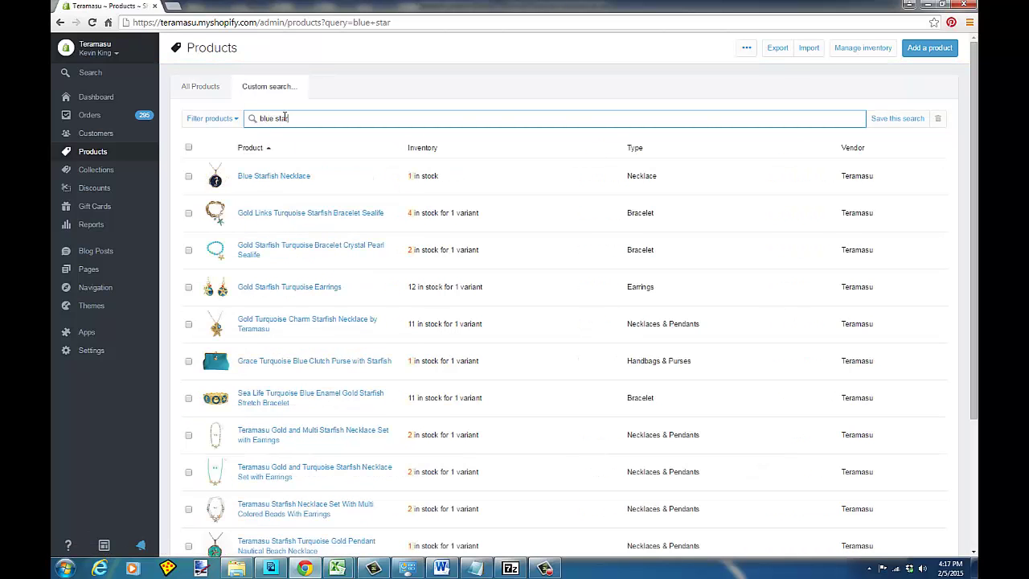
{"action": "left_click", "coordinate": [262, 177]}
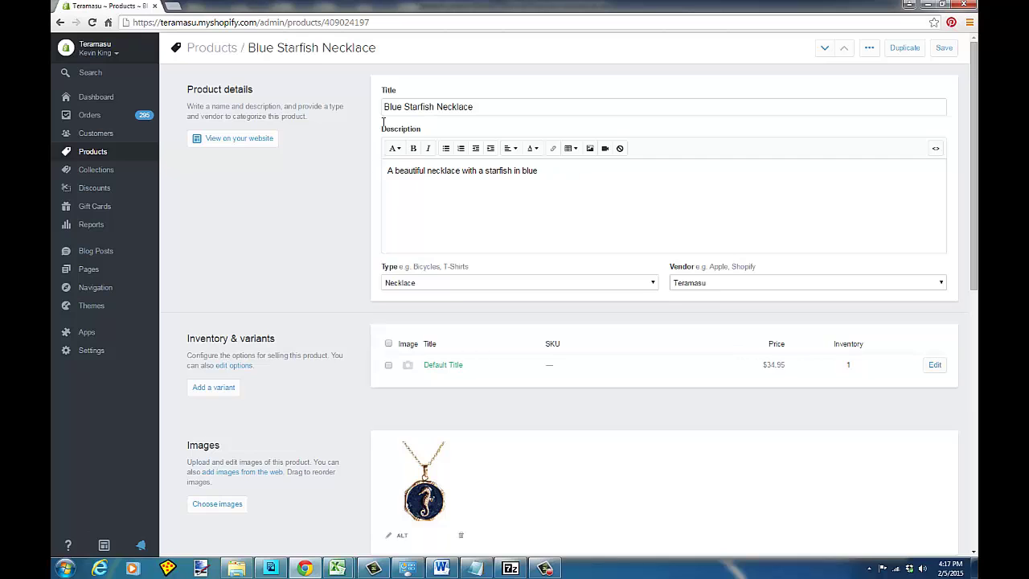
{"action": "left_click", "coordinate": [234, 143]}
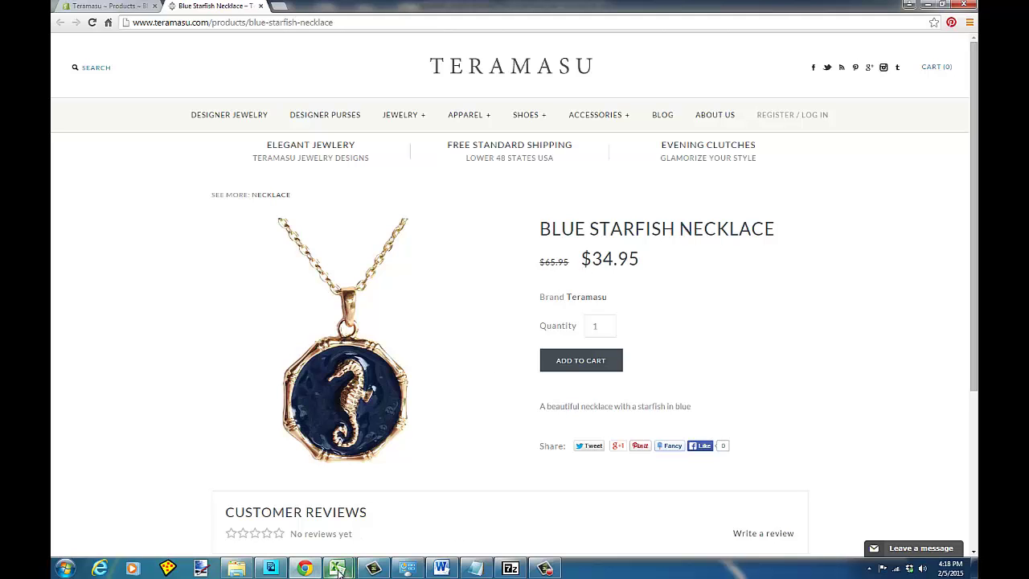
Step: Switch to the products_import (Demo) workbook in Excel and look along row 3 from A3 to X3
{"action": "mouse_move", "coordinate": [338, 571]}
{"action": "left_click", "coordinate": [311, 513]}
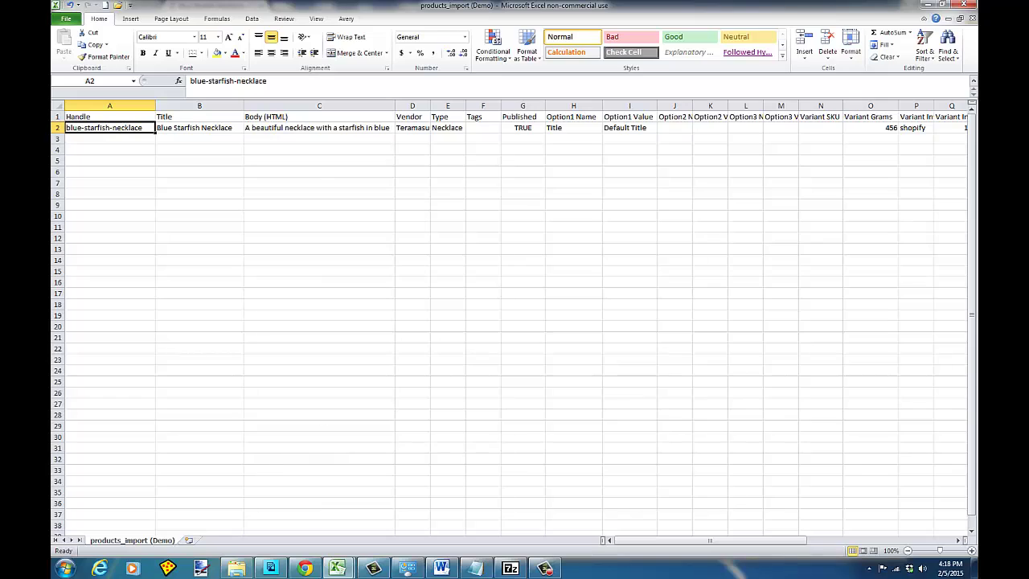
{"action": "left_click", "coordinate": [66, 140]}
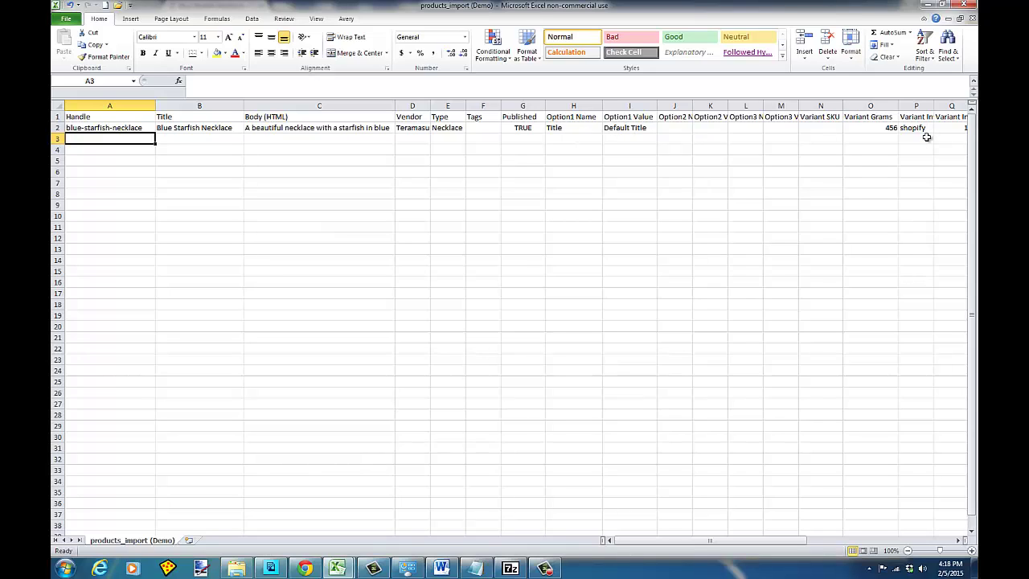
{"action": "key", "text": "Right"}
{"action": "key", "text": "Right"}
{"action": "key", "text": "Right"}
{"action": "key", "text": "Right"}
{"action": "key", "text": "Right"}
{"action": "key", "text": "Right"}
{"action": "key", "text": "Right"}
{"action": "key", "text": "Right"}
{"action": "key", "text": "Right"}
{"action": "key", "text": "Right"}
{"action": "key", "text": "Right"}
{"action": "key", "text": "Right"}
{"action": "key", "text": "Right"}
{"action": "key", "text": "Right"}
{"action": "key", "text": "Right"}
{"action": "key", "text": "Right"}
{"action": "key", "text": "Right"}
{"action": "key", "text": "Right"}
{"action": "key", "text": "Right"}
{"action": "key", "text": "Right"}
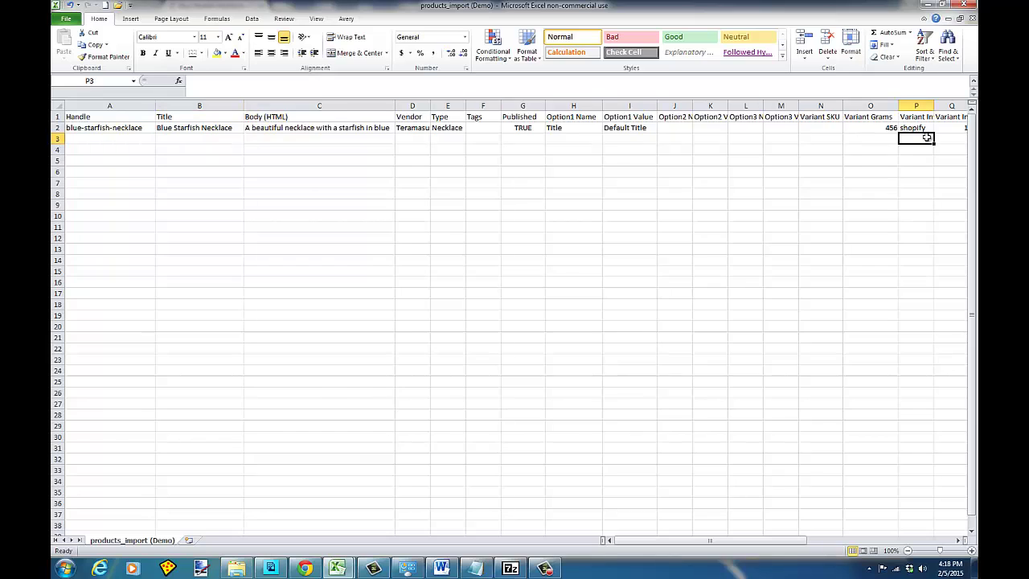
{"action": "key", "text": "Right"}
{"action": "key", "text": "Right"}
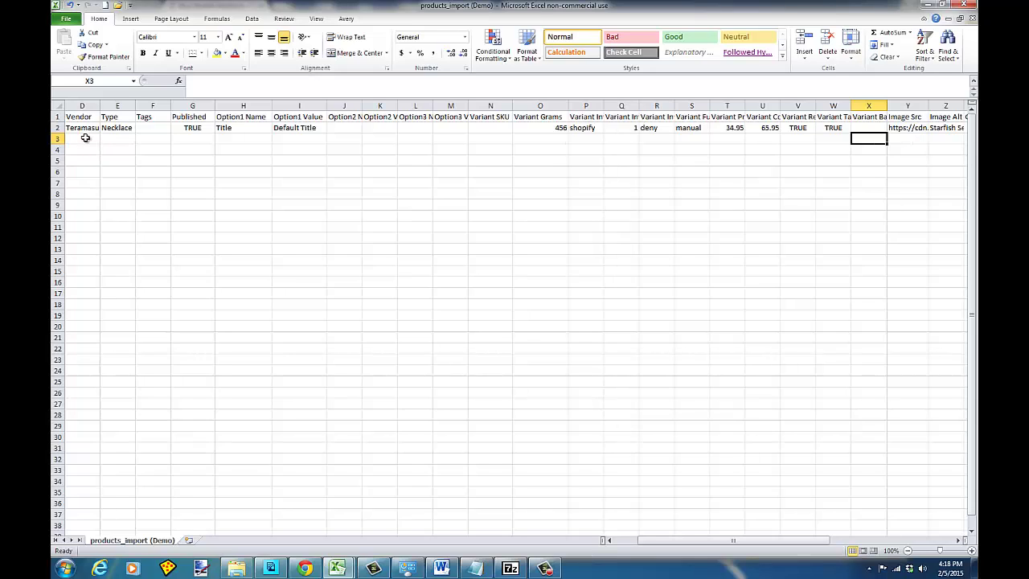
Step: Fill the Published, Option1 Name and Option1 Value entries in G2:I2 down to row 17
{"action": "left_click", "coordinate": [188, 126]}
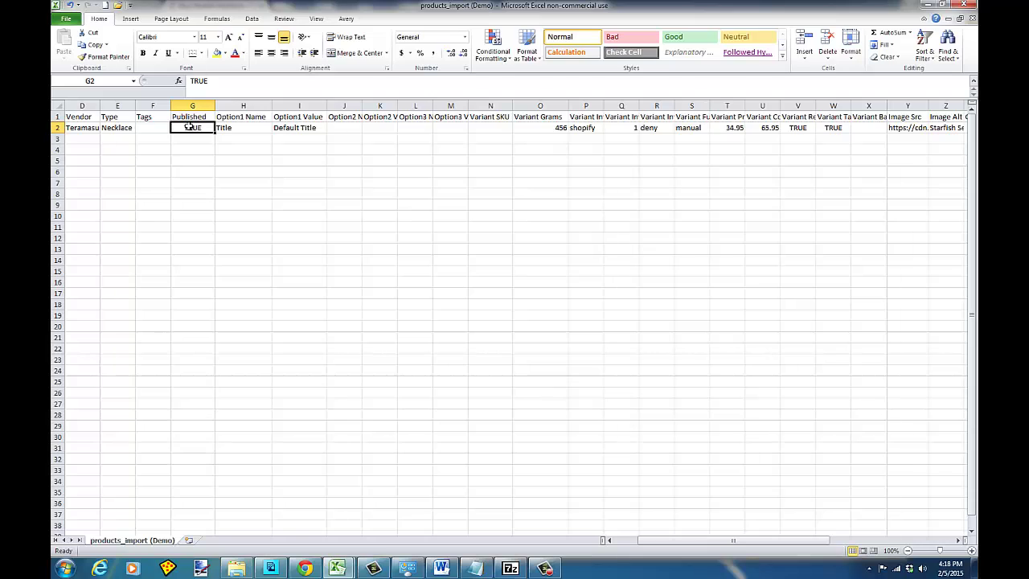
{"action": "left_click_drag", "start_coordinate": [188, 127], "coordinate": [294, 291]}
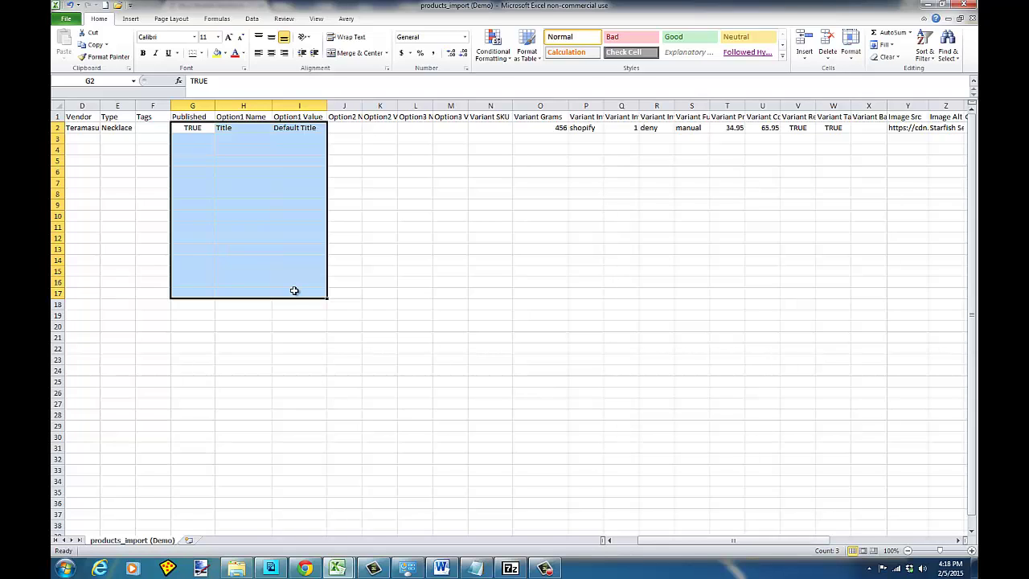
{"action": "key", "text": "ctrl+d"}
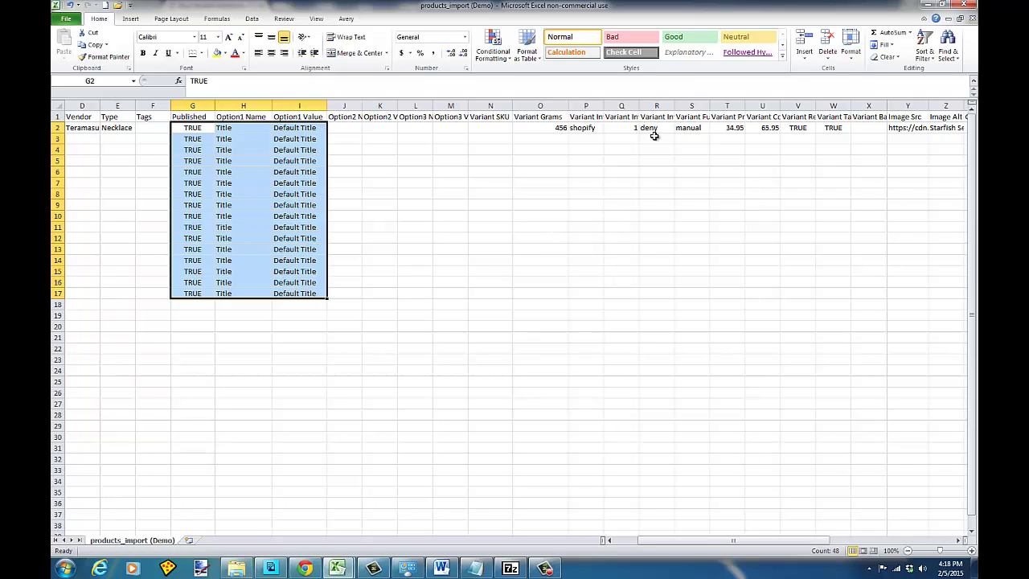
Step: Fill the deny and manual entries in R2:S2 and the shopify entry in P2 down to row 17
{"action": "left_click_drag", "start_coordinate": [654, 131], "coordinate": [680, 289]}
{"action": "key", "text": "ctrl+d"}
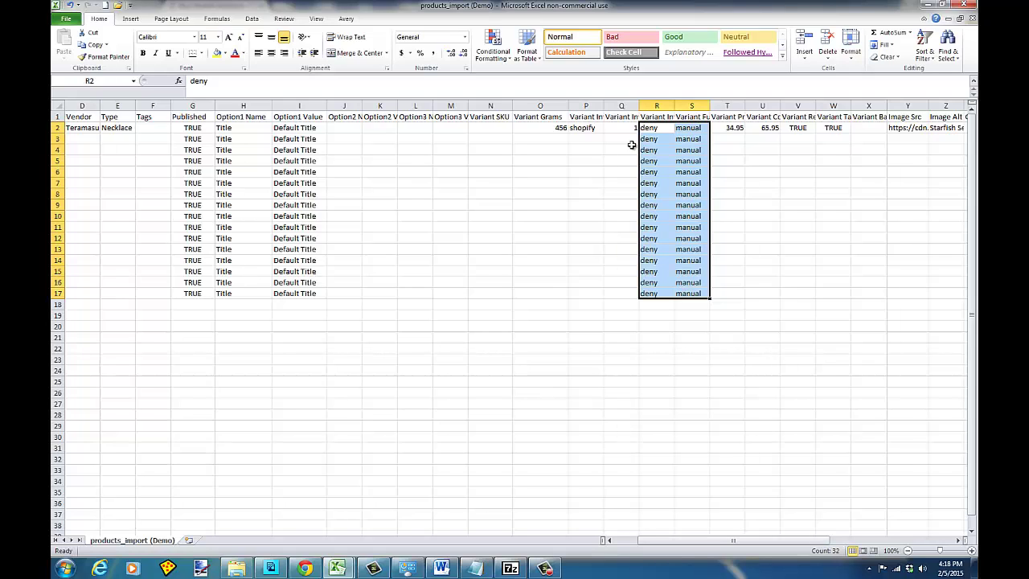
{"action": "left_click_drag", "start_coordinate": [586, 130], "coordinate": [590, 289]}
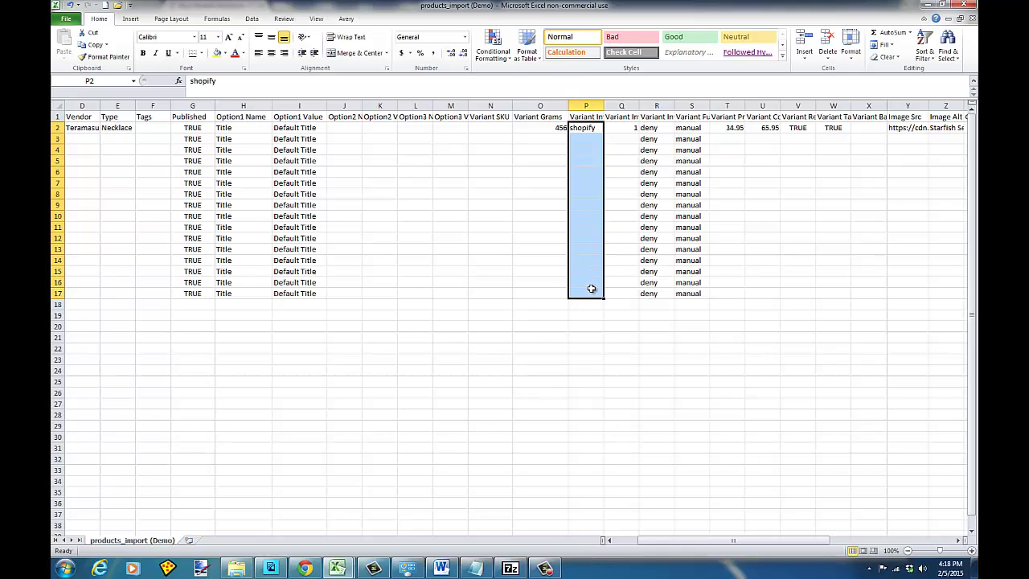
{"action": "key", "text": "ctrl+d"}
Step: Fill the two TRUE entries in V2:W2 down to row 16
{"action": "left_click_drag", "start_coordinate": [797, 128], "coordinate": [820, 286]}
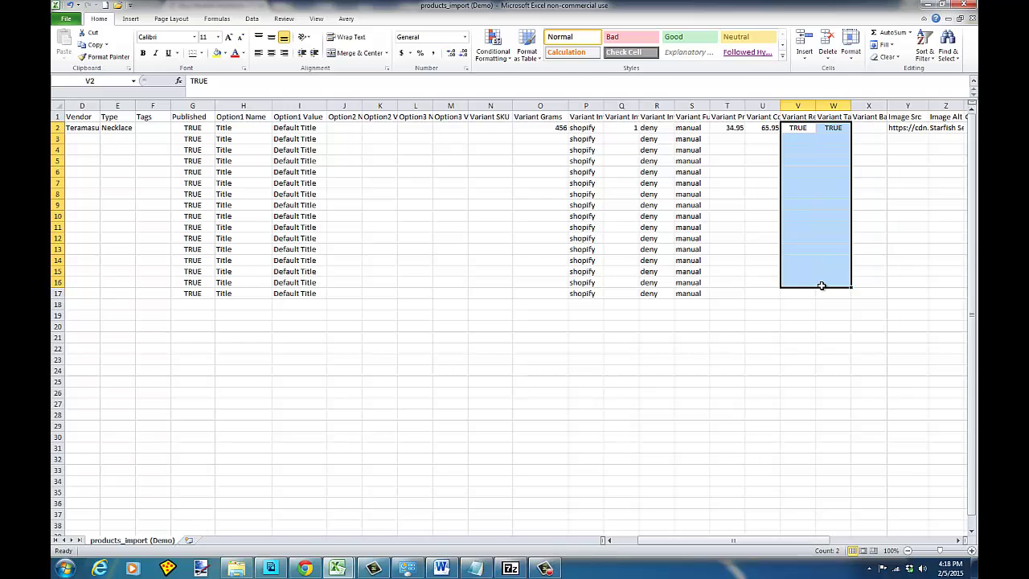
{"action": "key", "text": "ctrl+d"}
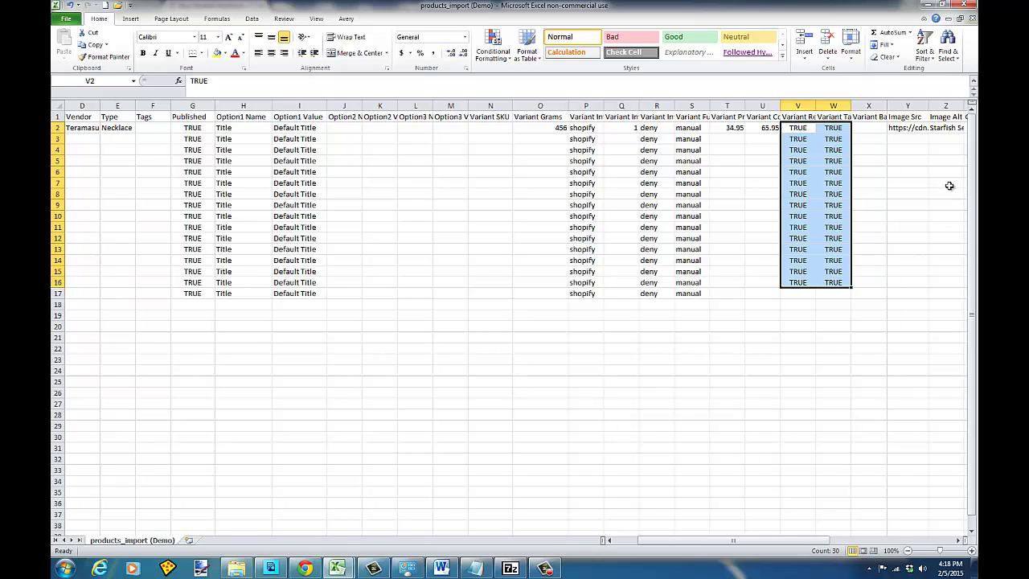
Step: Fill the Gift Card entry FALSE in AA2 down to row 16
{"action": "key", "text": "Right"}
{"action": "key", "text": "Right"}
{"action": "key", "text": "Right"}
{"action": "key", "text": "Right"}
{"action": "key", "text": "Right"}
{"action": "key", "text": "Right"}
{"action": "key", "text": "Right"}
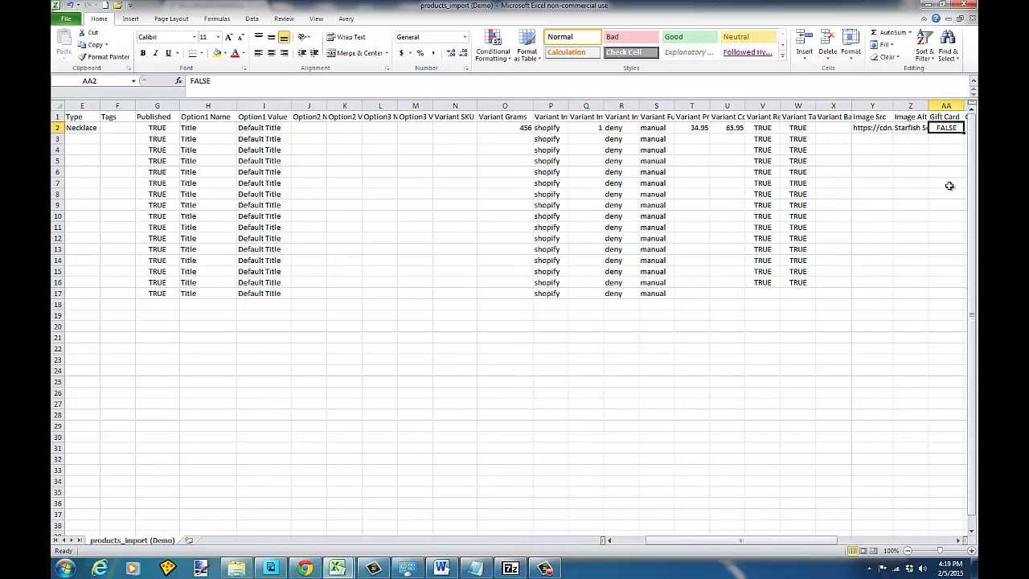
{"action": "key", "text": "Left"}
{"action": "key", "text": "Left"}
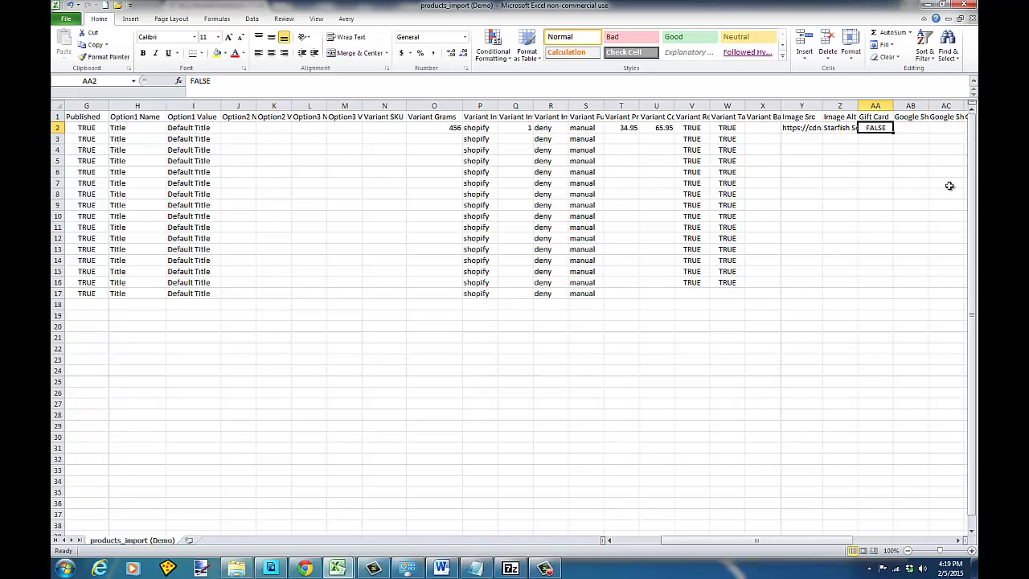
{"action": "left_click_drag", "start_coordinate": [882, 127], "coordinate": [887, 281]}
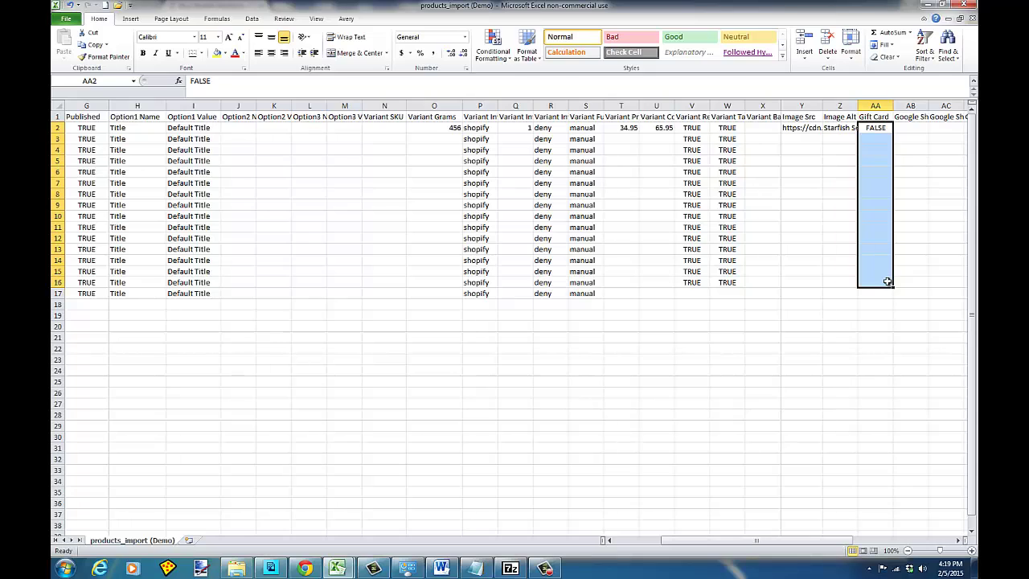
{"action": "key", "text": "ctrl+d"}
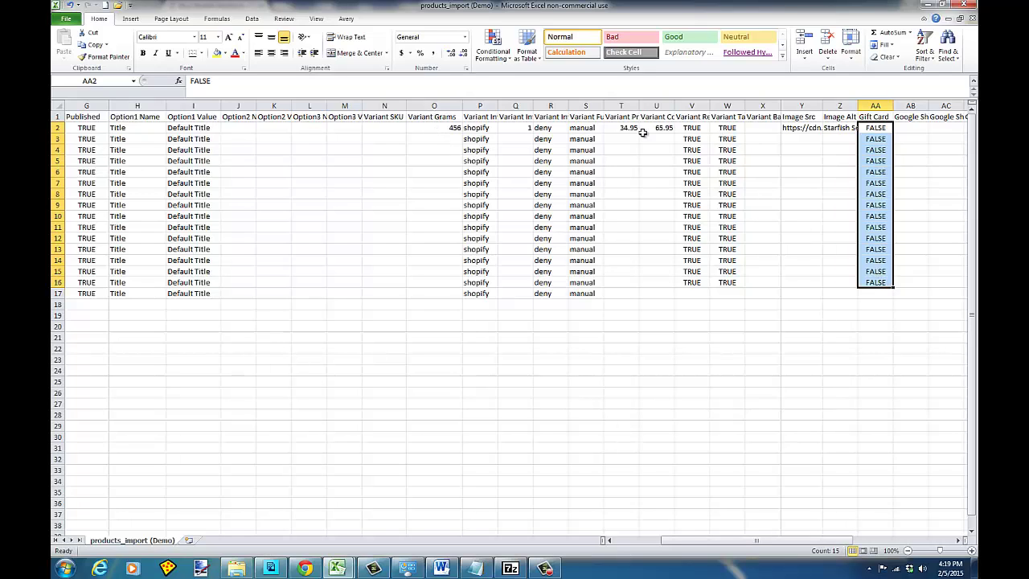
Step: Review the row 2 product entries from the Image Alt Text column back to the Handle in A2
{"action": "left_click", "coordinate": [789, 130]}
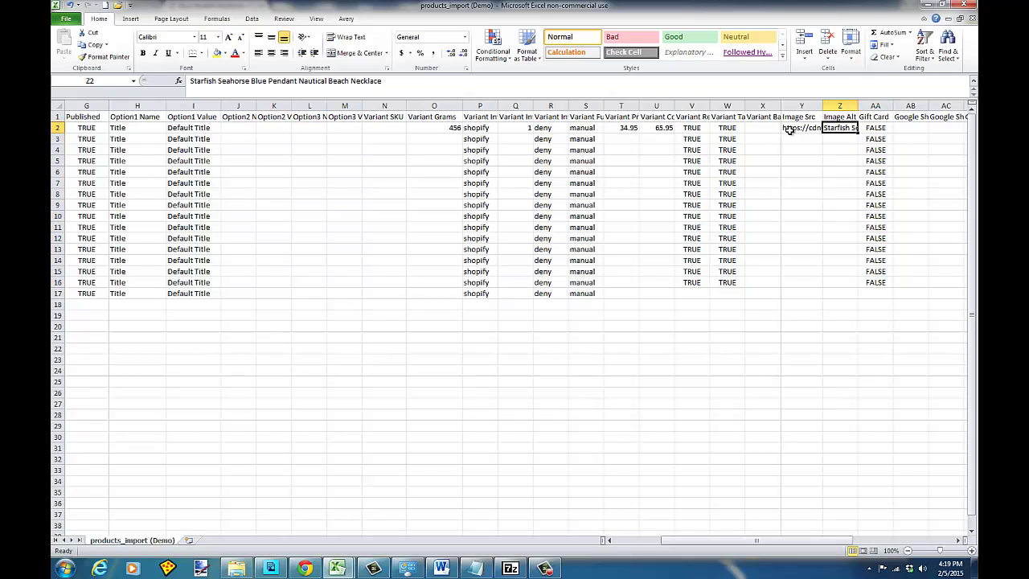
{"action": "key", "text": "Left"}
{"action": "key", "text": "Left"}
{"action": "key", "text": "Left"}
{"action": "key", "text": "Left"}
{"action": "key", "text": "Left"}
{"action": "key", "text": "Left"}
{"action": "key", "text": "Left"}
{"action": "key", "text": "Left"}
{"action": "key", "text": "Left"}
{"action": "key", "text": "Left"}
{"action": "key", "text": "Left"}
{"action": "key", "text": "Left"}
{"action": "key", "text": "Left"}
{"action": "key", "text": "Left"}
{"action": "key", "text": "Left"}
{"action": "key", "text": "Left"}
{"action": "key", "text": "Left"}
{"action": "key", "text": "Left"}
{"action": "key", "text": "Left"}
{"action": "key", "text": "Left"}
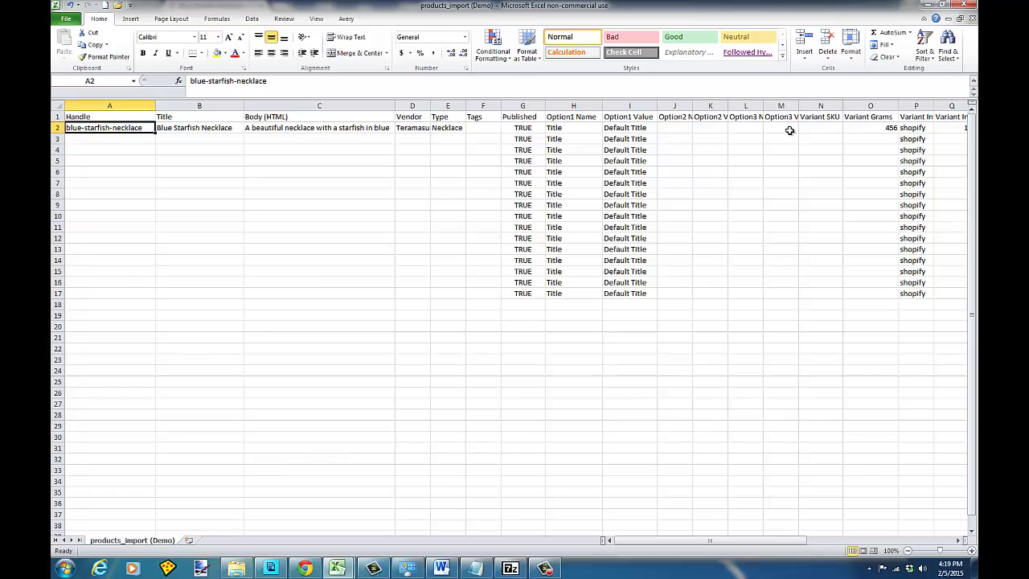
Step: Look down the Handle column through the rows below blue-starfish-necklace and return to A2
{"action": "key", "text": "Down"}
{"action": "key", "text": "Down"}
{"action": "key", "text": "Down"}
{"action": "key", "text": "Down"}
{"action": "key", "text": "Down"}
{"action": "key", "text": "Down"}
{"action": "key", "text": "Down"}
{"action": "key", "text": "Down"}
{"action": "key", "text": "Down"}
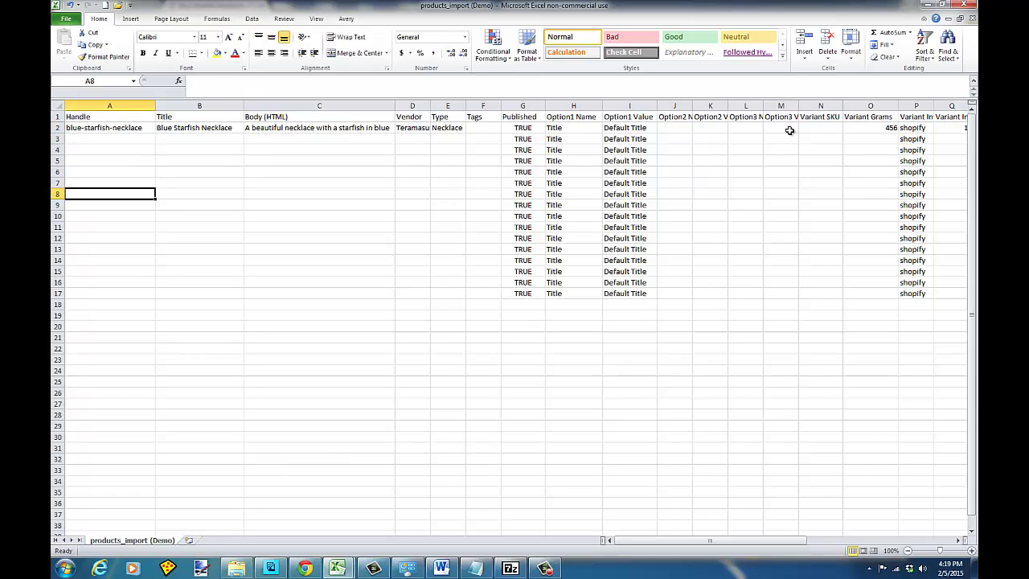
{"action": "key", "text": "Up"}
{"action": "key", "text": "Up"}
{"action": "key", "text": "Up"}
{"action": "key", "text": "Up"}
{"action": "key", "text": "Up"}
{"action": "key", "text": "Up"}
{"action": "key", "text": "Up"}
{"action": "key", "text": "Up"}
{"action": "key", "text": "Up"}
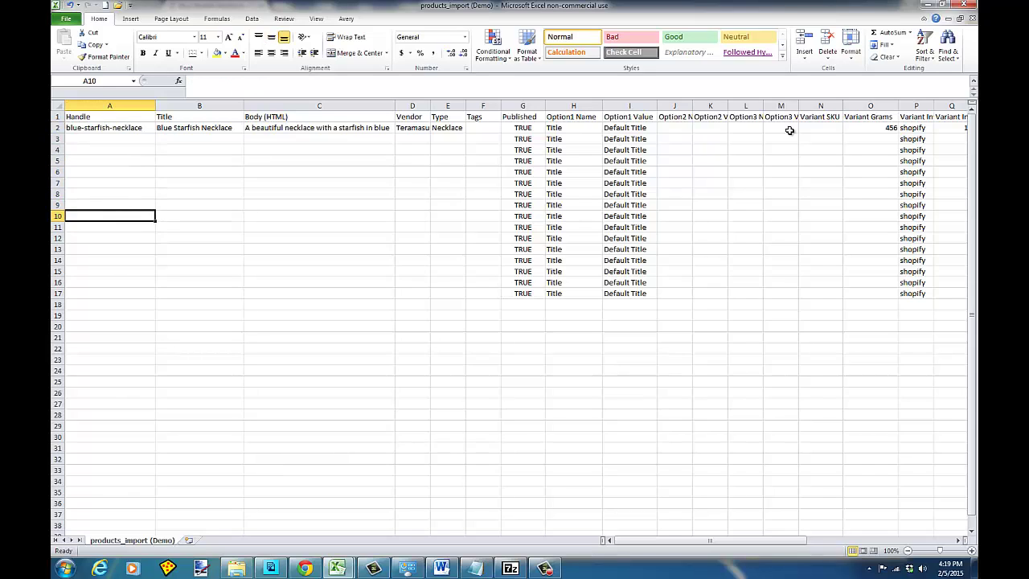
Step: Examine the Vendor and Type cells in rows 2 and 3, ending at the Handle cell A3
{"action": "key", "text": "Right"}
{"action": "key", "text": "Right"}
{"action": "key", "text": "Right"}
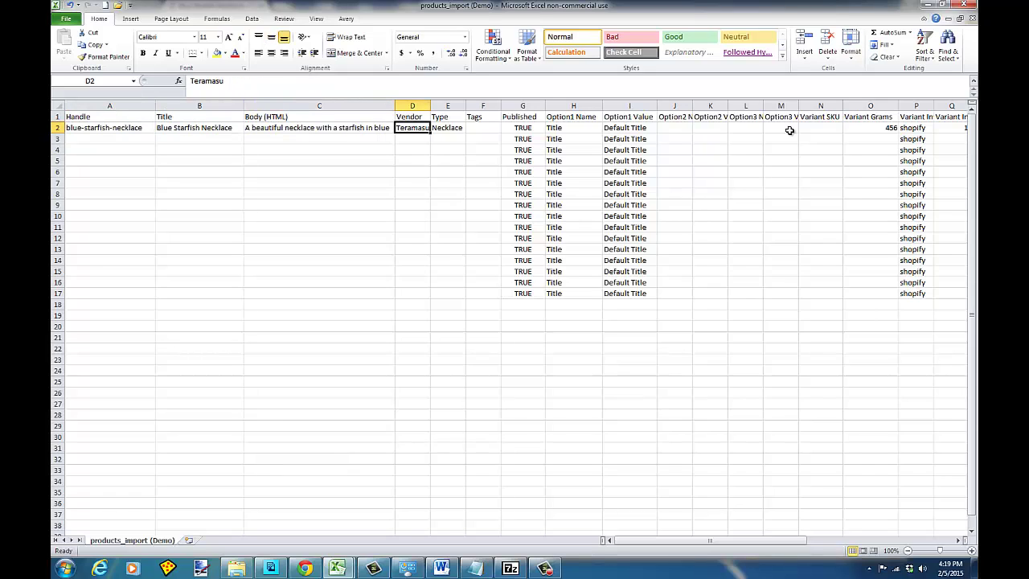
{"action": "key", "text": "Down"}
{"action": "key", "text": "Right"}
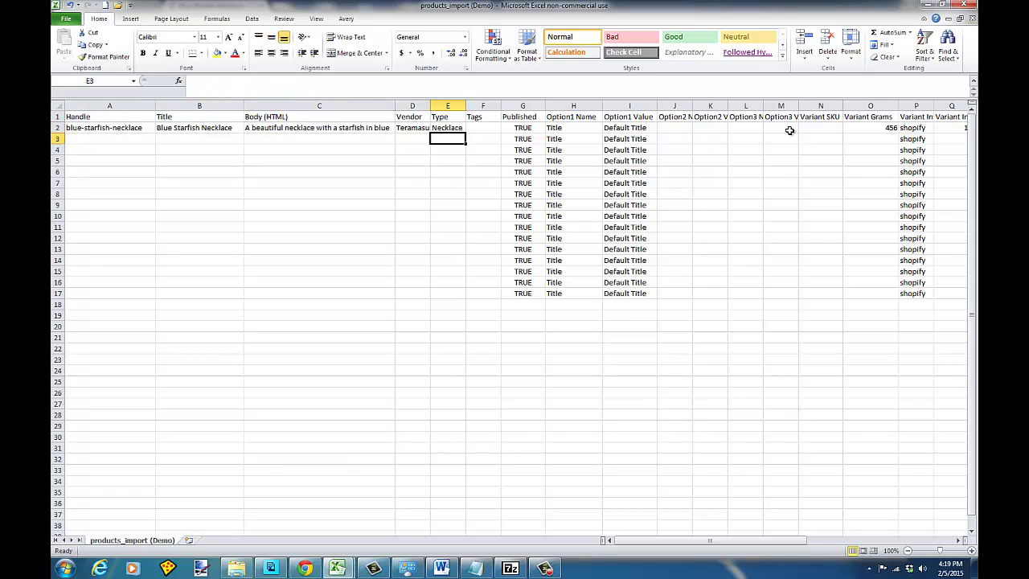
{"action": "key", "text": "Left"}
{"action": "key", "text": "Right"}
{"action": "key", "text": "Up"}
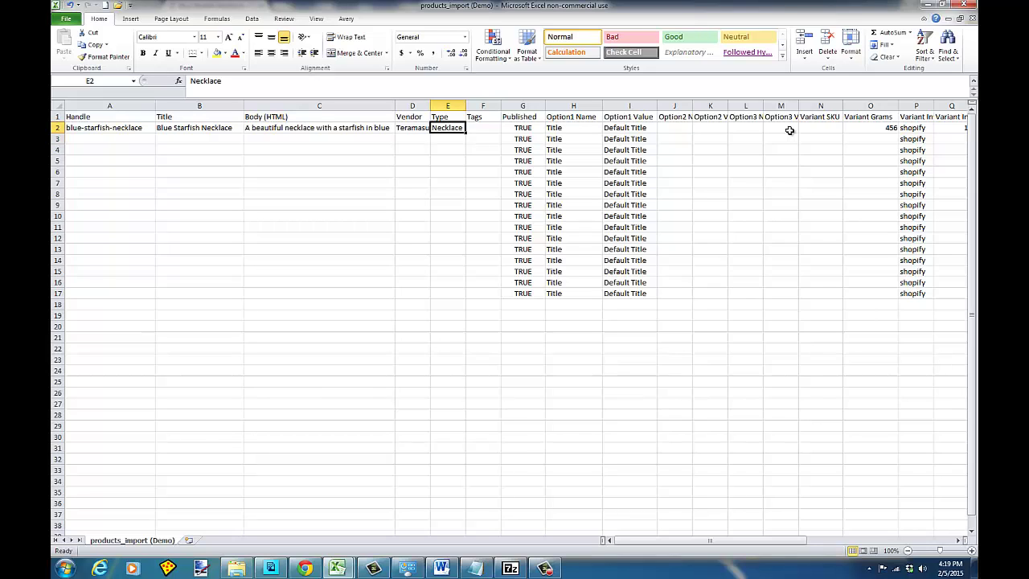
{"action": "key", "text": "Down"}
{"action": "key", "text": "Up"}
{"action": "key", "text": "Left"}
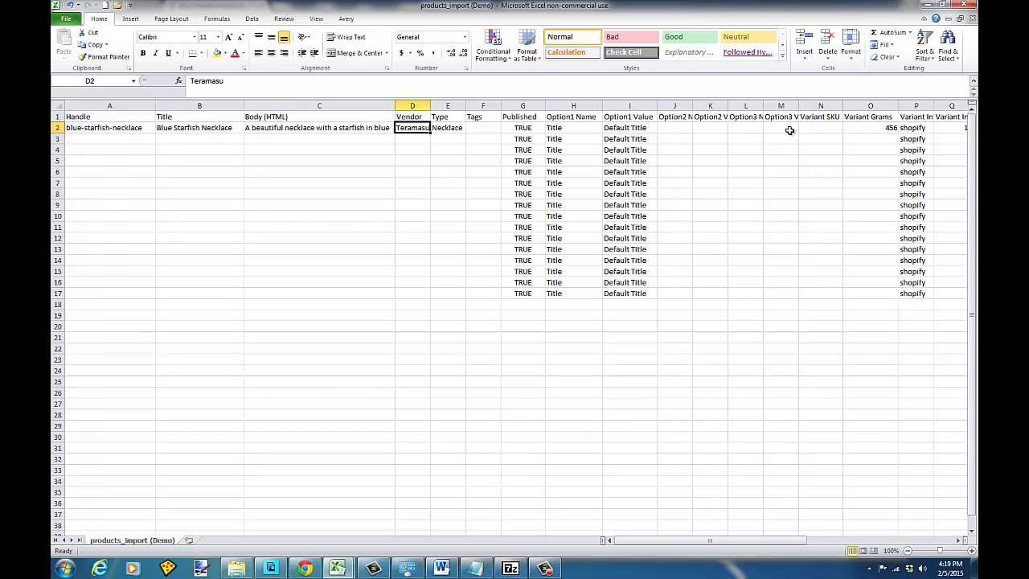
{"action": "key", "text": "Down"}
{"action": "key", "text": "Left"}
{"action": "key", "text": "Left"}
{"action": "key", "text": "Left"}
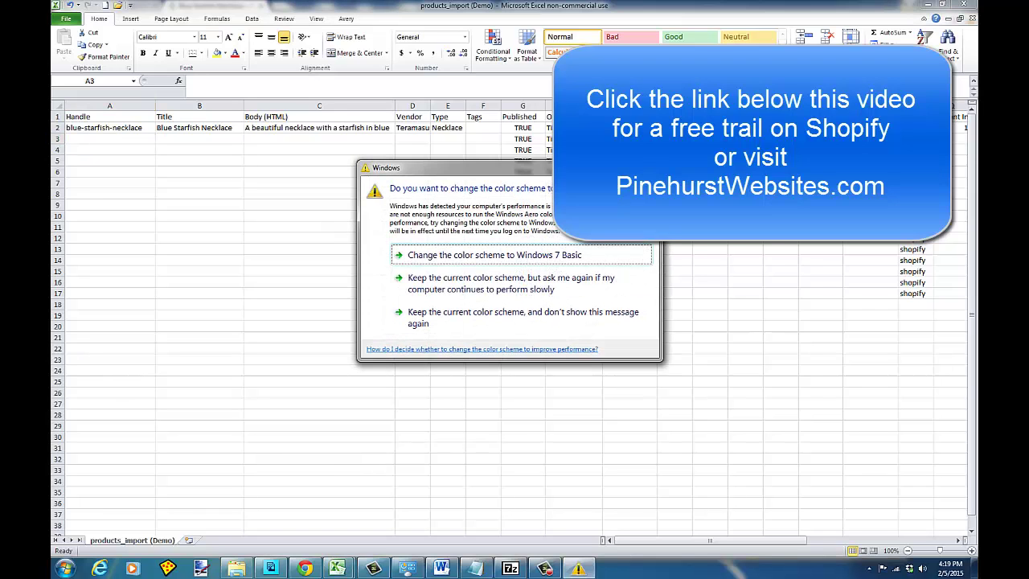
Step: Dismiss the Windows color scheme prompt without choosing an option
{"action": "key", "text": "Escape"}
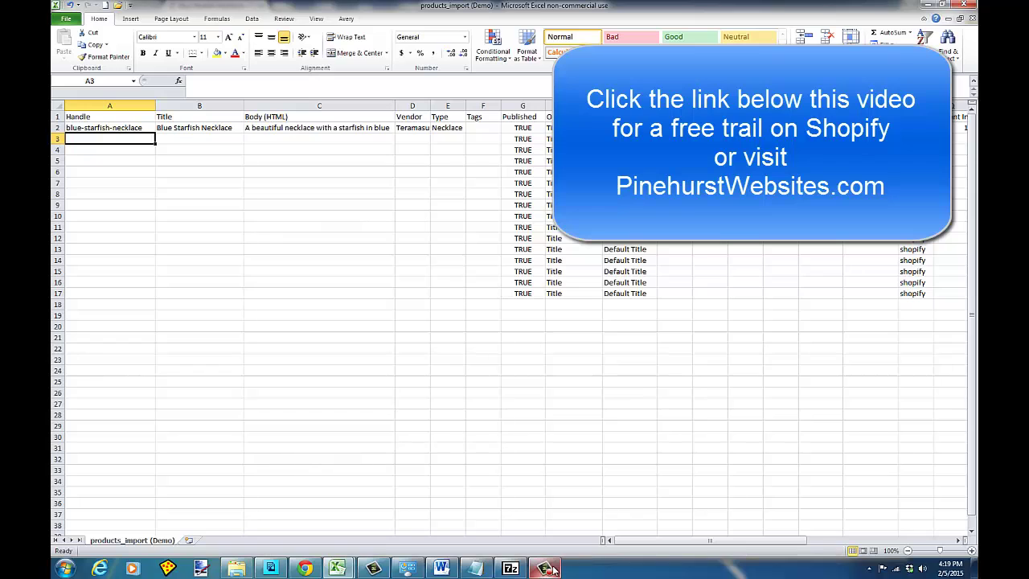
{"action": "mouse_move", "coordinate": [554, 571]}
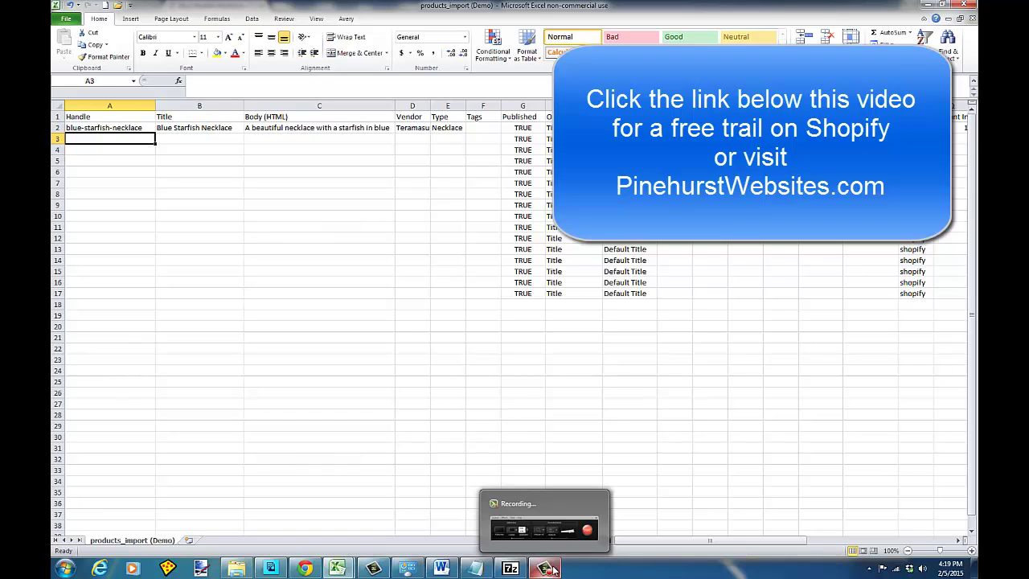